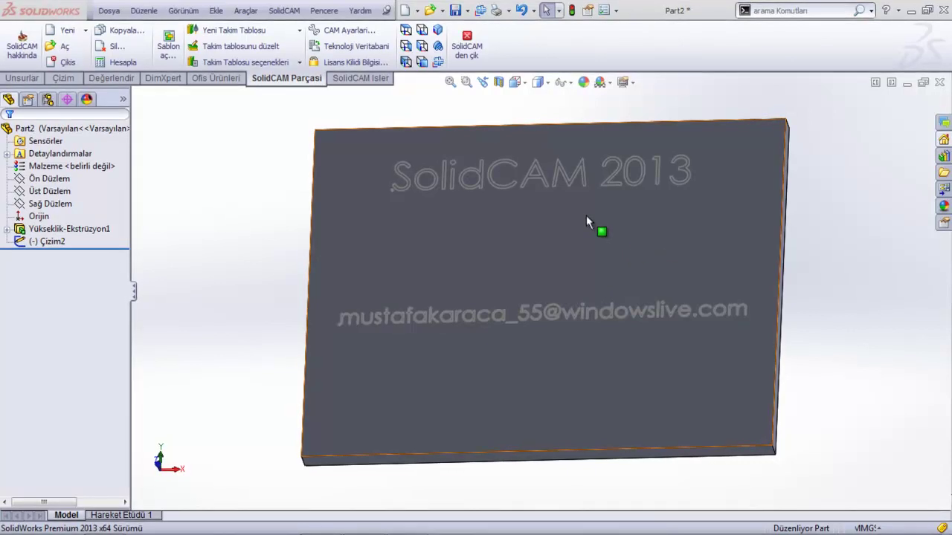
Step: Save the plate as pantoğraf on the desktop and create a metric SolidCAM milling part PANTOĞRAF
{"action": "mouse_move", "coordinate": [620, 240]}
{"action": "middle_mouse_down"}
{"action": "mouse_move", "coordinate": [591, 255]}
{"action": "mouse_move", "coordinate": [612, 228]}
{"action": "mouse_move", "coordinate": [616, 237]}
{"action": "middle_mouse_up"}
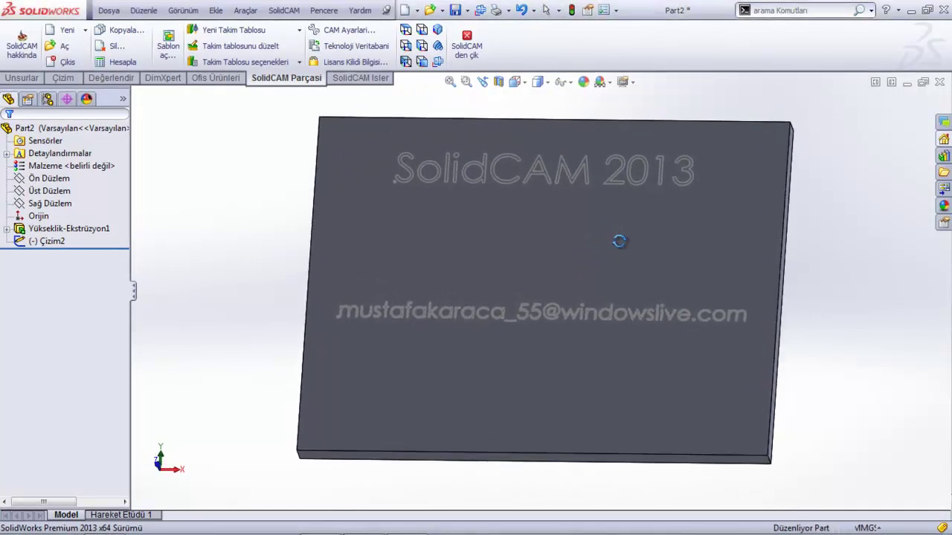
{"action": "left_click", "coordinate": [70, 31]}
{"action": "left_click", "coordinate": [86, 48]}
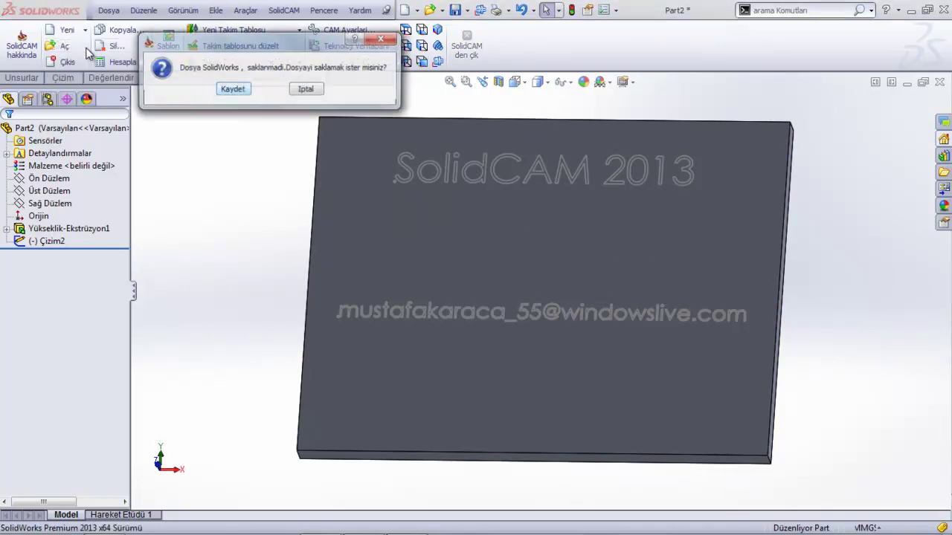
{"action": "left_click", "coordinate": [232, 90]}
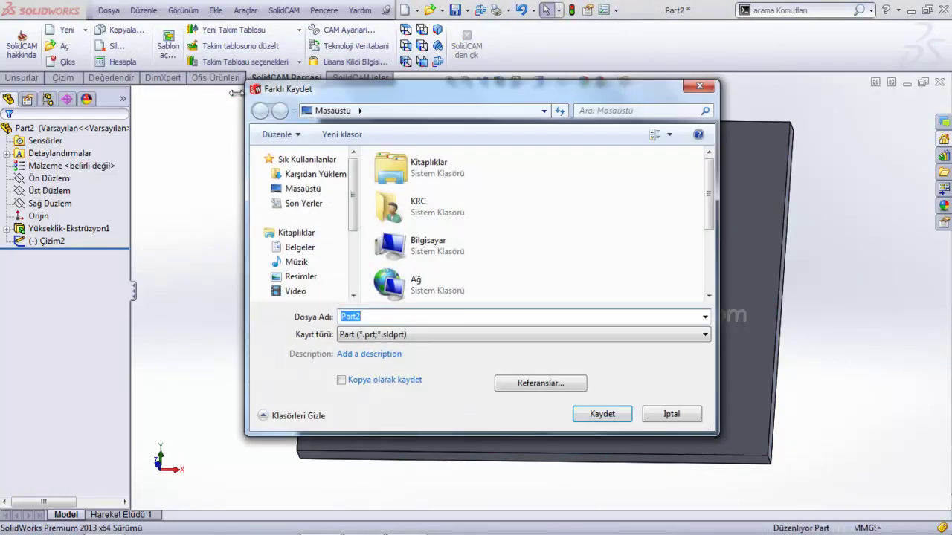
{"action": "left_click", "coordinate": [302, 189]}
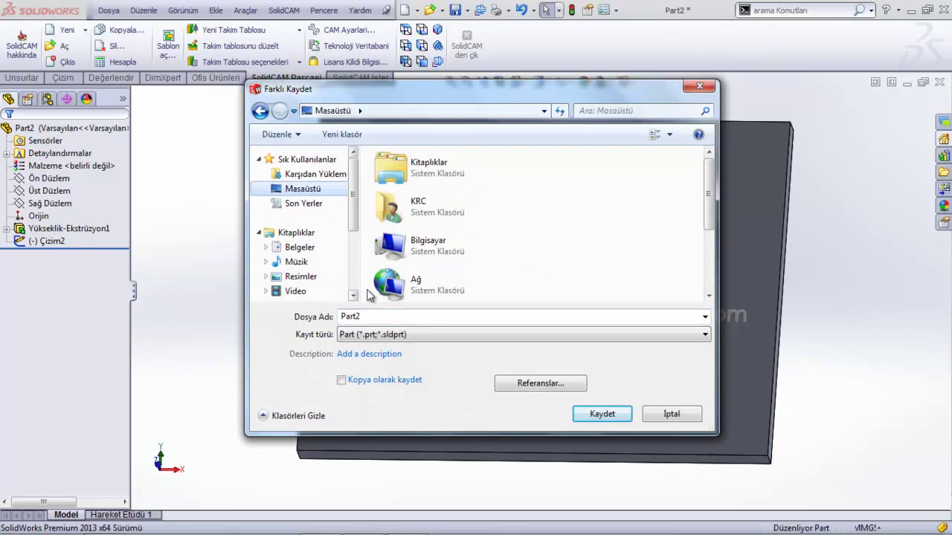
{"action": "double_click", "coordinate": [377, 317]}
{"action": "type", "text": "pantoğraf"}
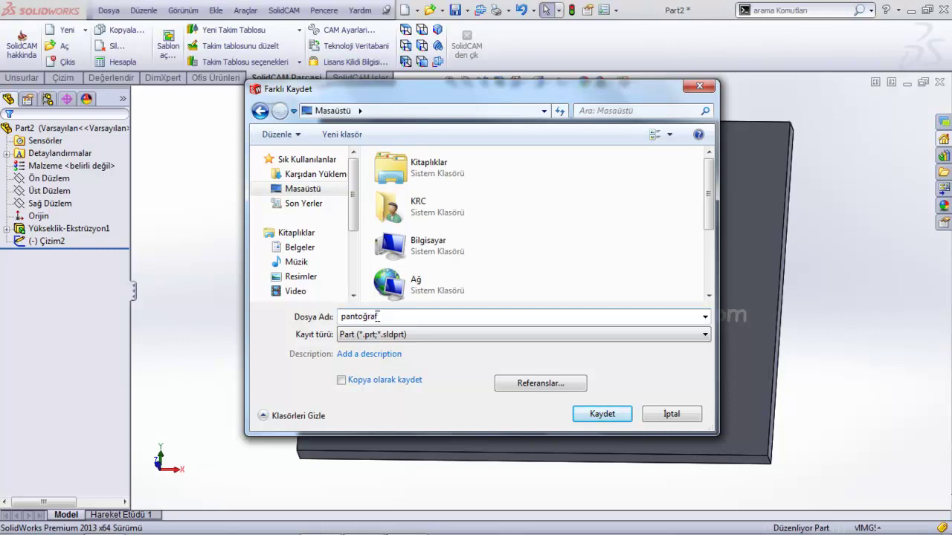
{"action": "left_click", "coordinate": [587, 414]}
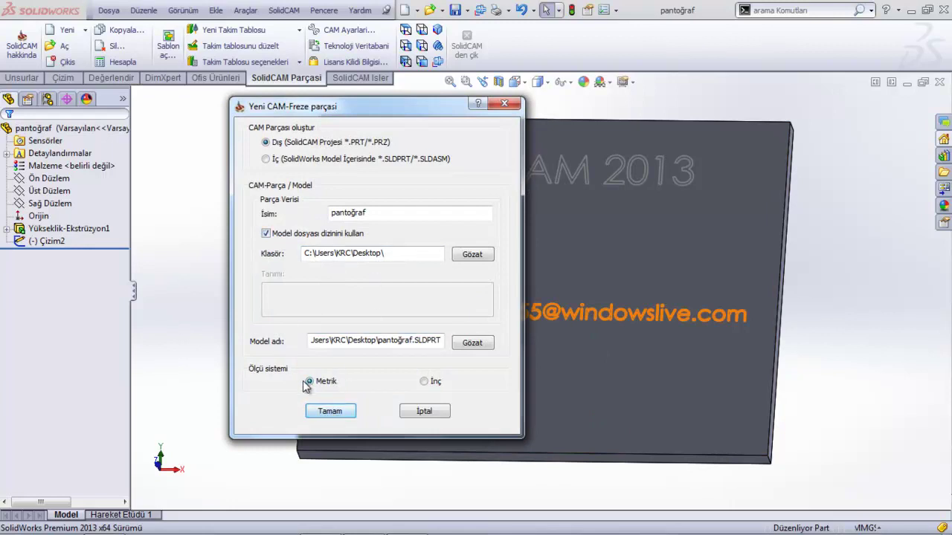
{"action": "left_click", "coordinate": [327, 412]}
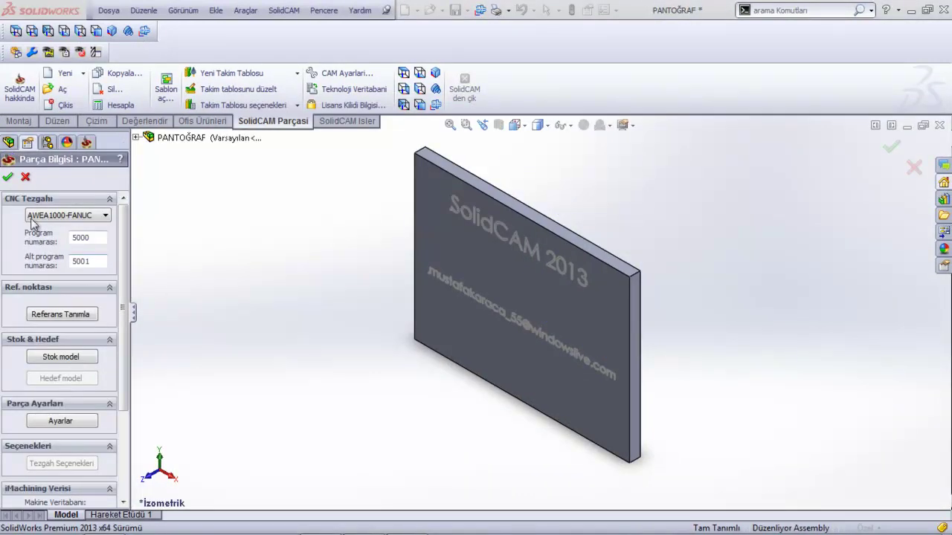
Step: Choose the FANUC machine and set the machine origin at the stock corner on the plate's top face
{"action": "left_click", "coordinate": [73, 217]}
{"action": "left_click", "coordinate": [60, 238]}
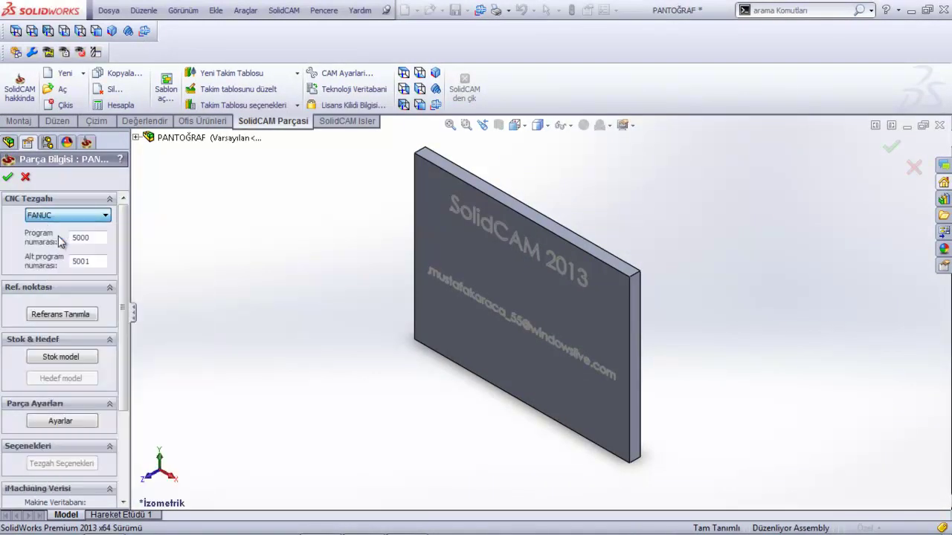
{"action": "left_click", "coordinate": [71, 318]}
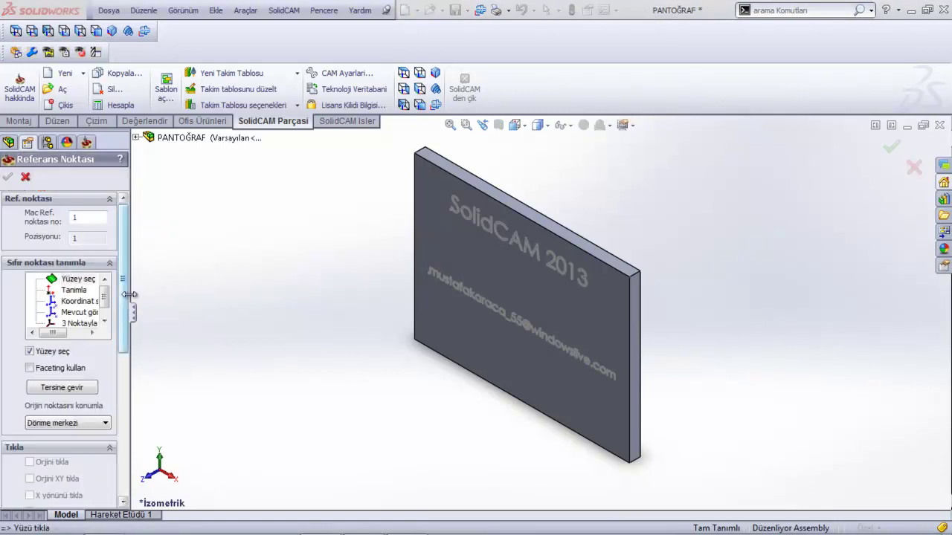
{"action": "left_click", "coordinate": [71, 418]}
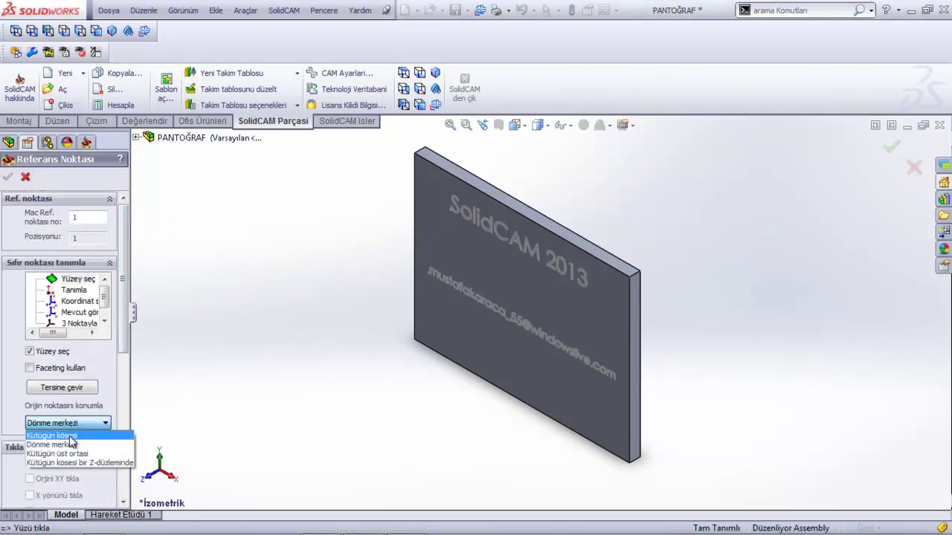
{"action": "left_click", "coordinate": [72, 441]}
{"action": "left_click", "coordinate": [448, 355]}
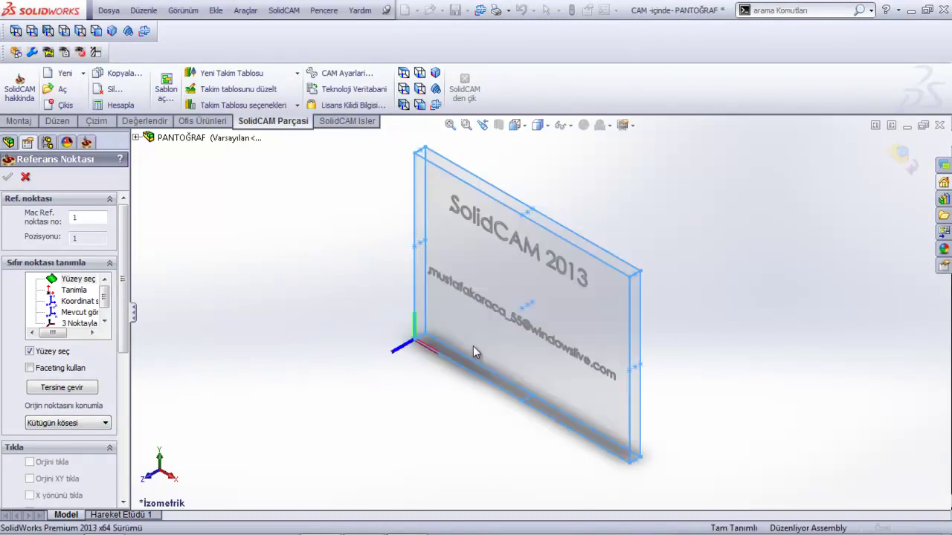
{"action": "left_click", "coordinate": [8, 177]}
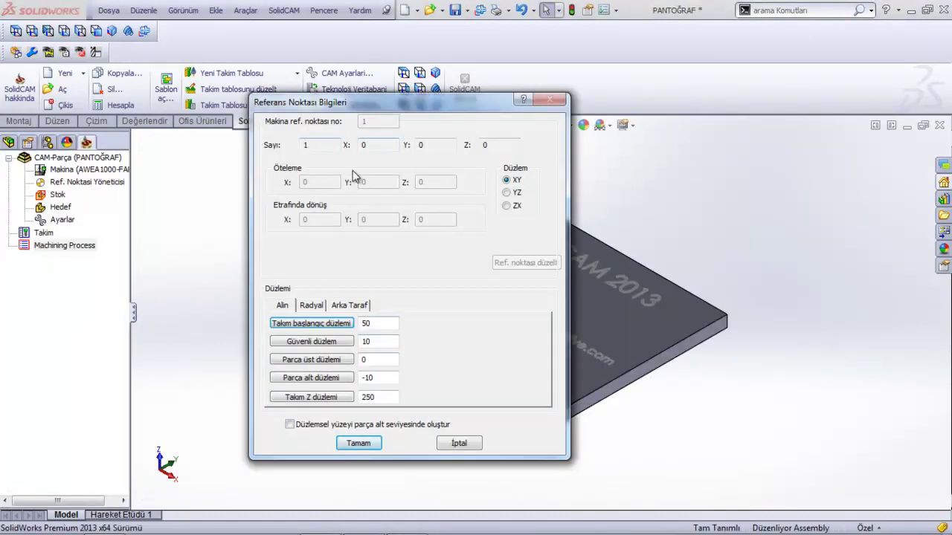
{"action": "left_click", "coordinate": [359, 443]}
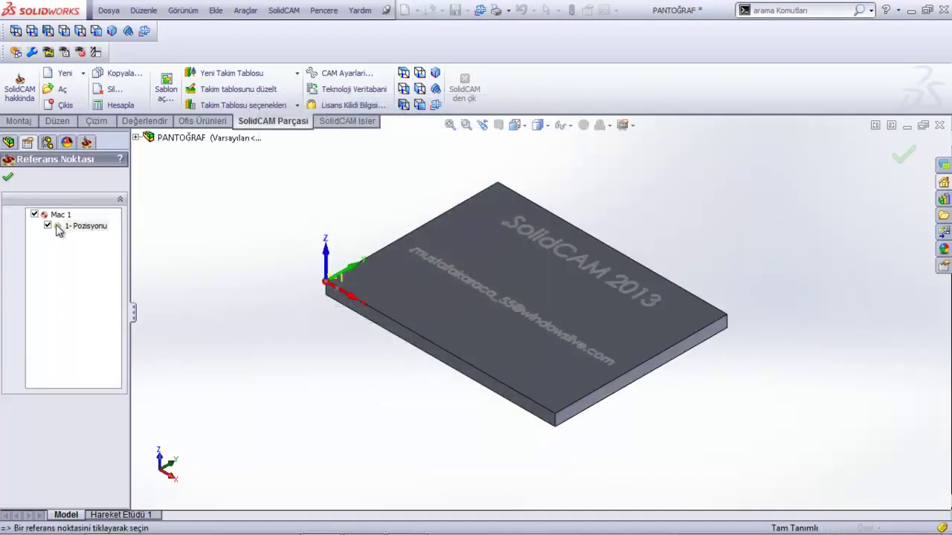
{"action": "left_click", "coordinate": [7, 177]}
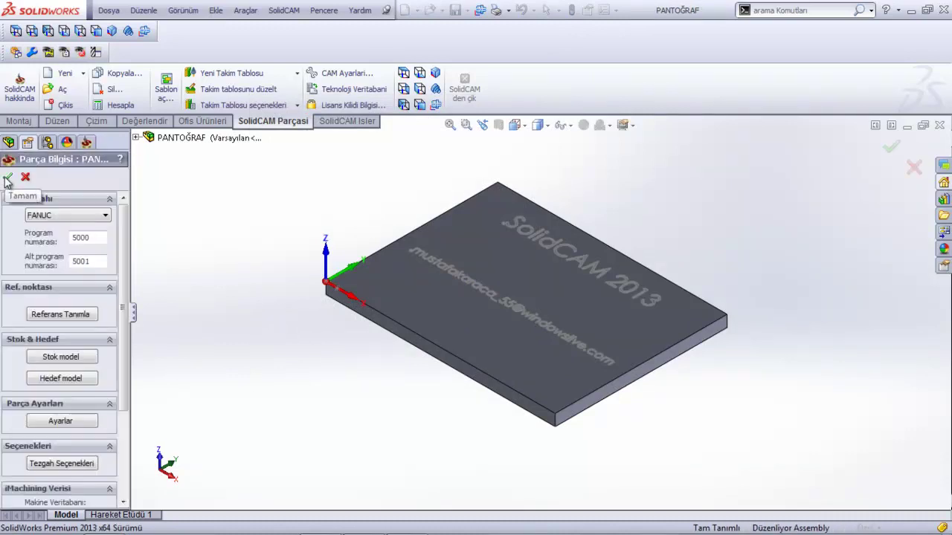
Step: Define the stock from the plate's 3D solid model
{"action": "left_click", "coordinate": [6, 179]}
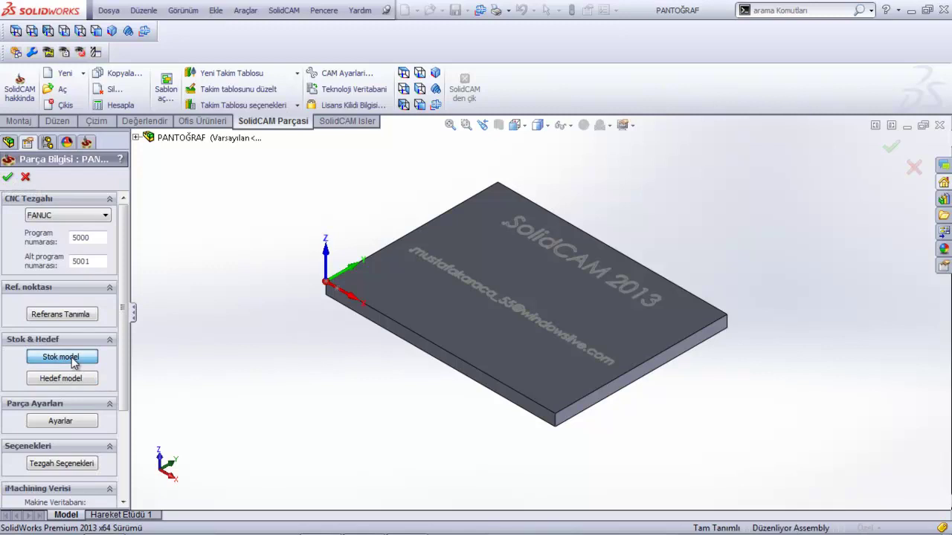
{"action": "left_click", "coordinate": [82, 279]}
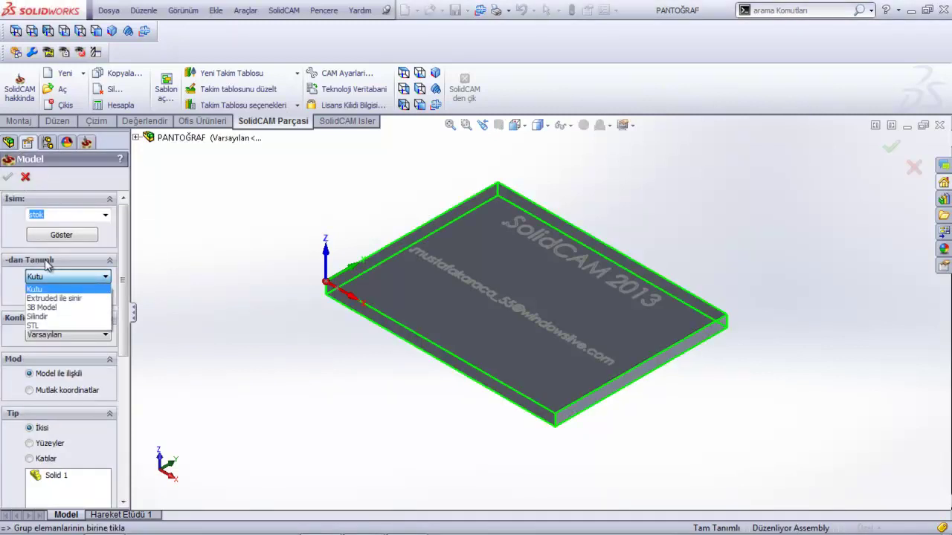
{"action": "left_click", "coordinate": [58, 311]}
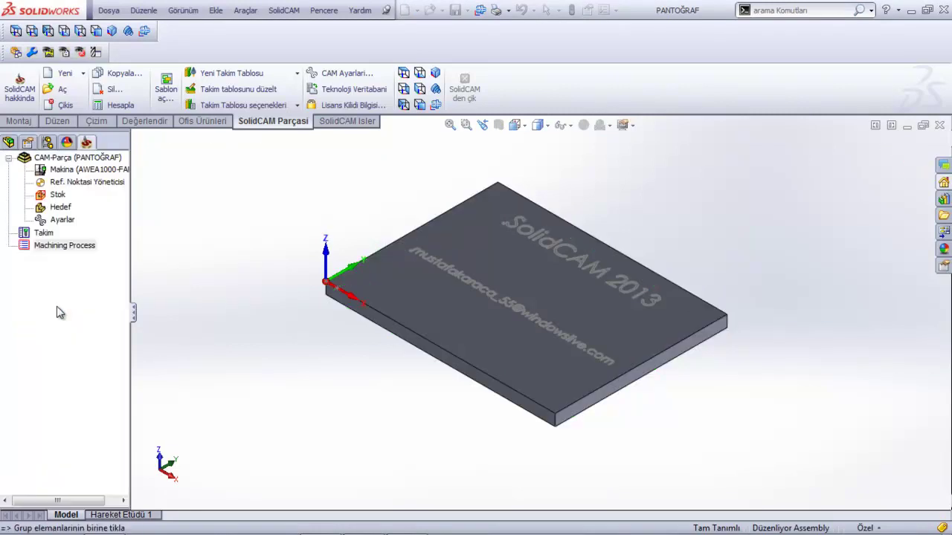
{"action": "left_click", "coordinate": [407, 293]}
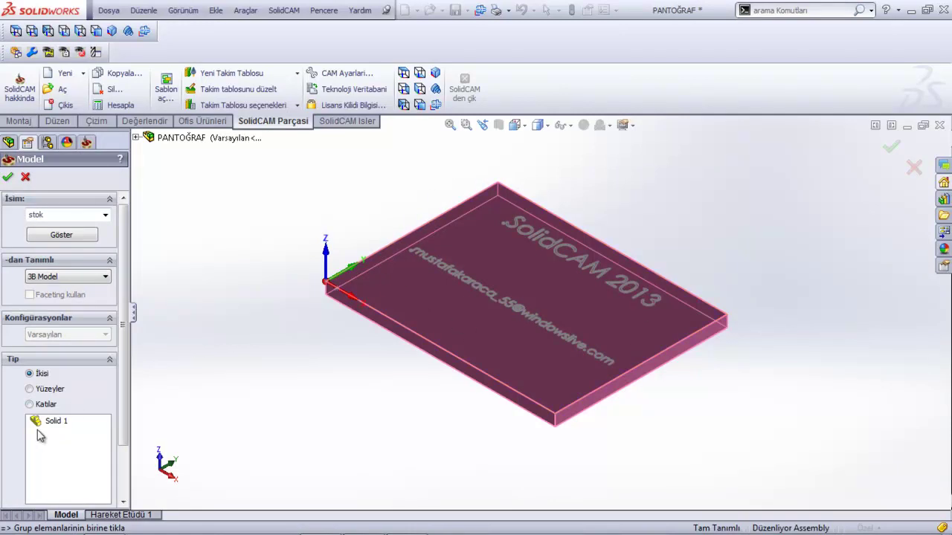
{"action": "left_click", "coordinate": [7, 178]}
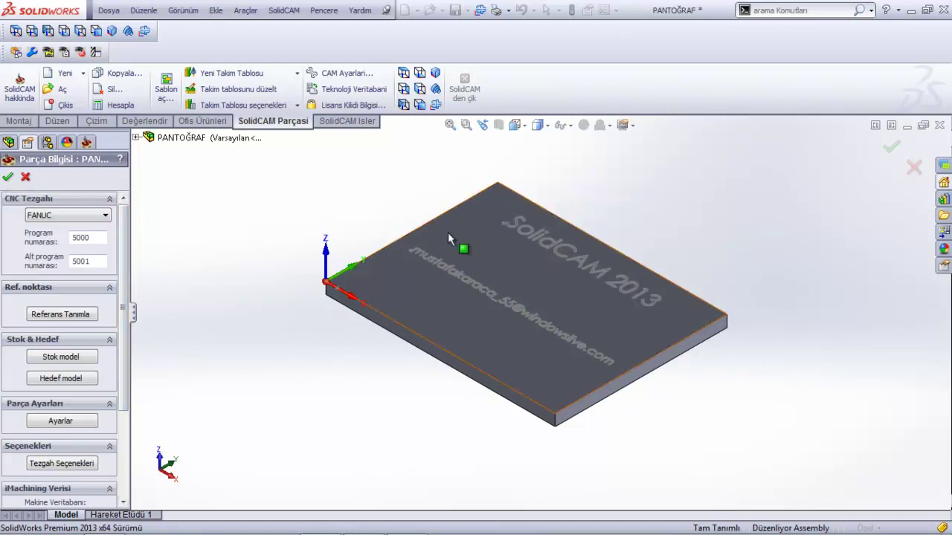
Step: Confirm the part data (FANUC, program 5000, sub-program 5001) and save the CAM part
{"action": "scroll", "coordinate": [435, 250], "scroll_direction": "down", "scroll_amount": 2}
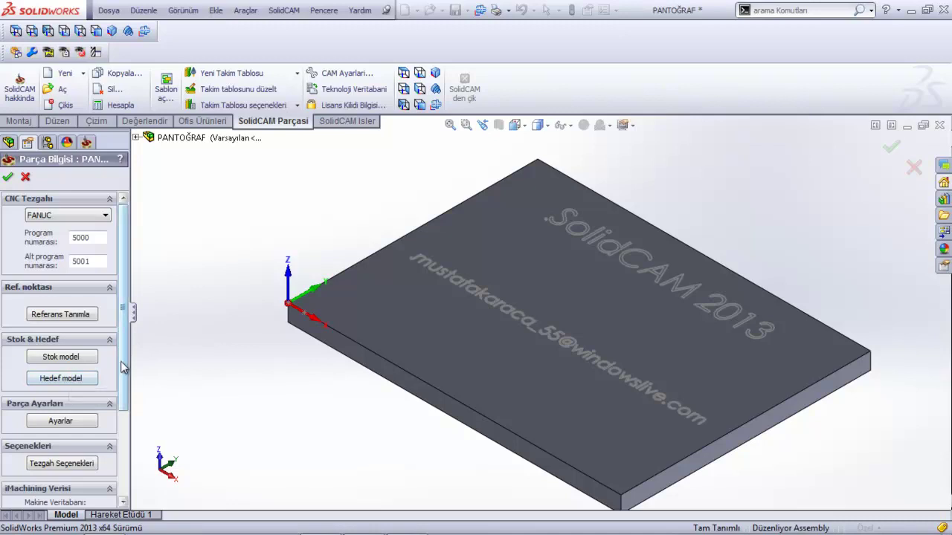
{"action": "scroll", "coordinate": [106, 446], "scroll_direction": "down", "scroll_amount": 2}
{"action": "scroll", "coordinate": [106, 467], "scroll_direction": "down", "scroll_amount": 3}
{"action": "scroll", "coordinate": [106, 467], "scroll_direction": "up", "scroll_amount": 5}
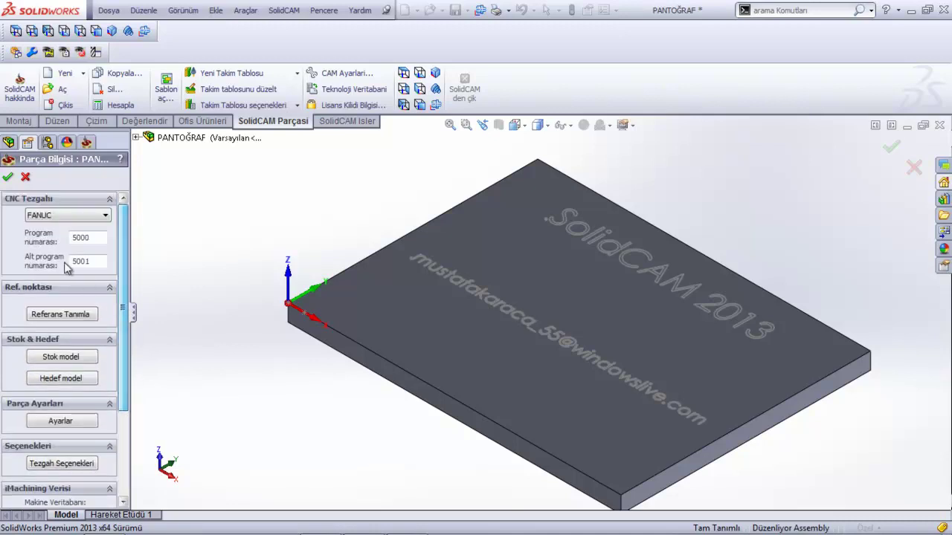
{"action": "left_click", "coordinate": [8, 178]}
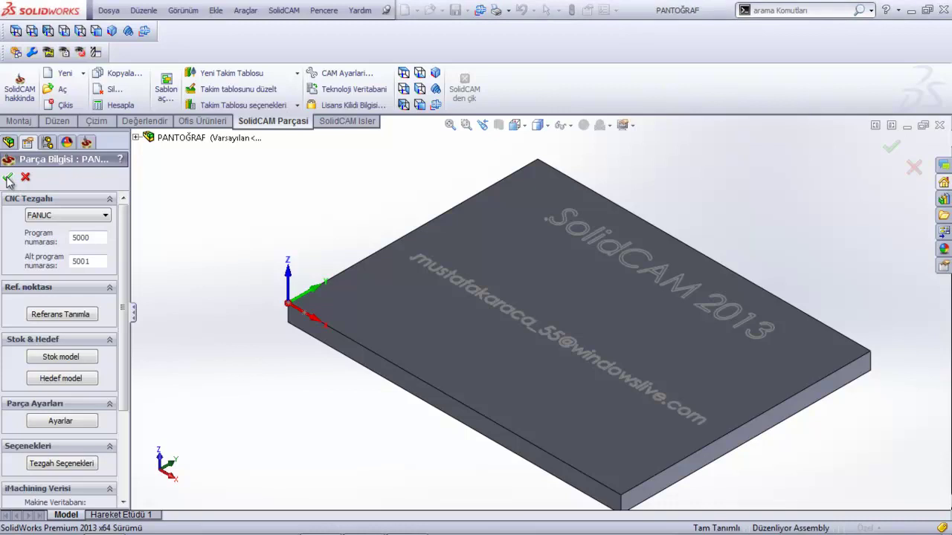
Step: View the plate from the top and bring up the options for adding operations to İşler
{"action": "mouse_move", "coordinate": [255, 372]}
{"action": "middle_mouse_down"}
{"action": "mouse_move", "coordinate": [308, 340]}
{"action": "mouse_move", "coordinate": [281, 389]}
{"action": "middle_mouse_up"}
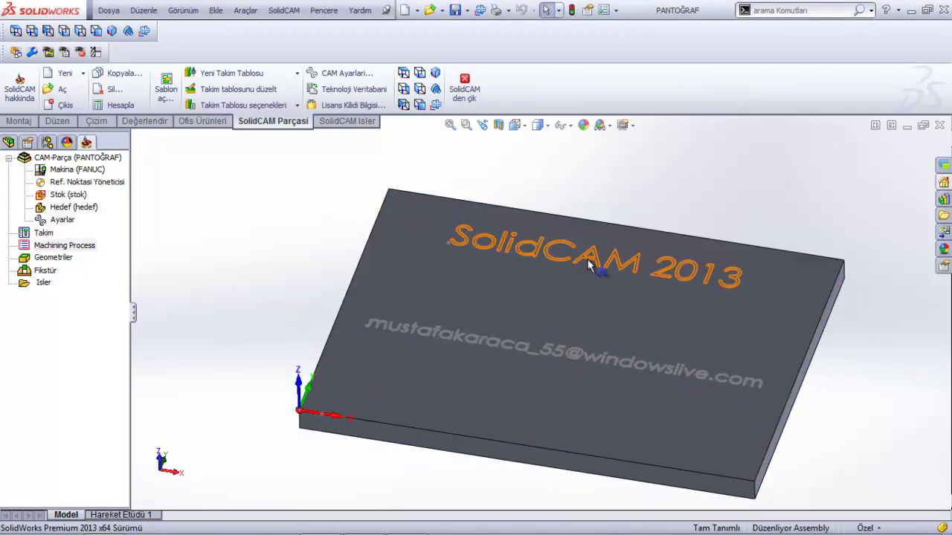
{"action": "left_click", "coordinate": [403, 73]}
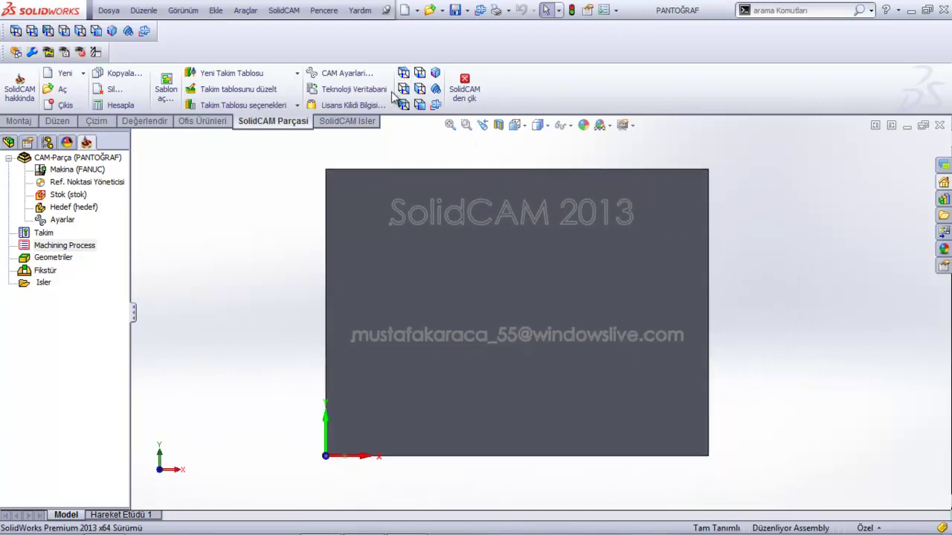
{"action": "right_click", "coordinate": [43, 283]}
{"action": "mouse_move", "coordinate": [77, 204]}
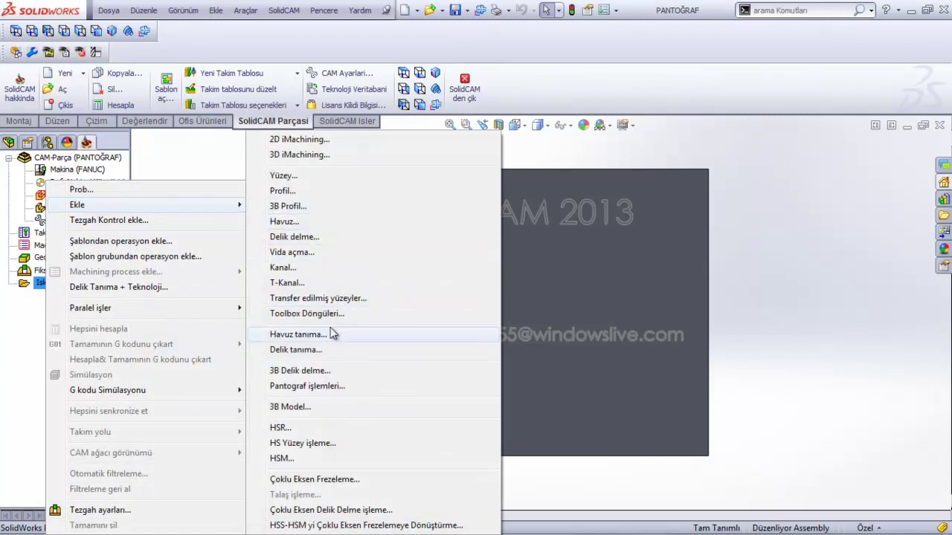
Step: Add a pantograph operation and start a new multi-chain geometry for the engraving
{"action": "left_click", "coordinate": [324, 387]}
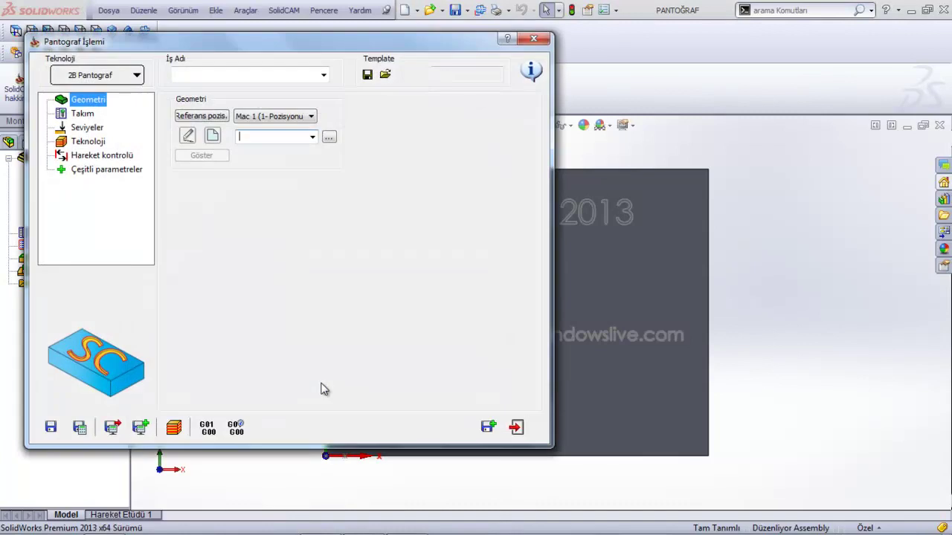
{"action": "left_click", "coordinate": [212, 137]}
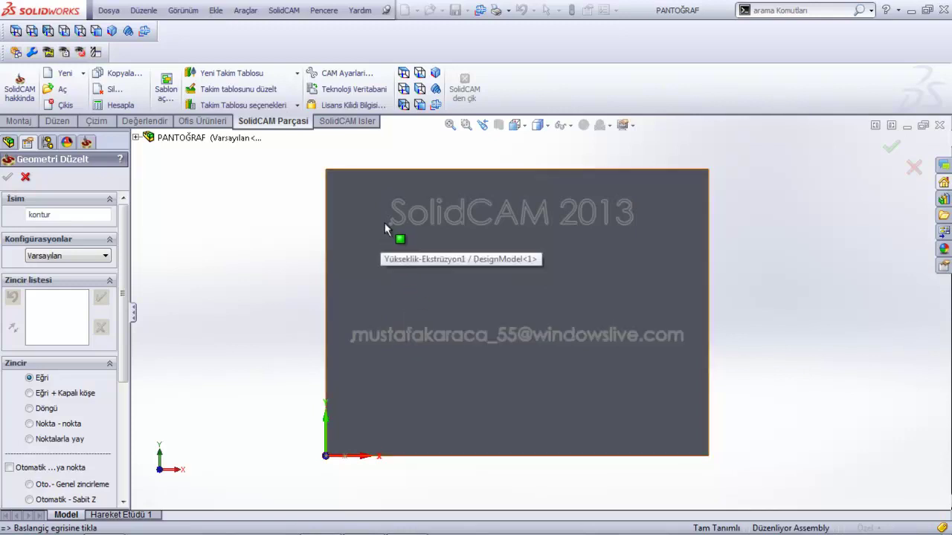
{"action": "left_click", "coordinate": [95, 124]}
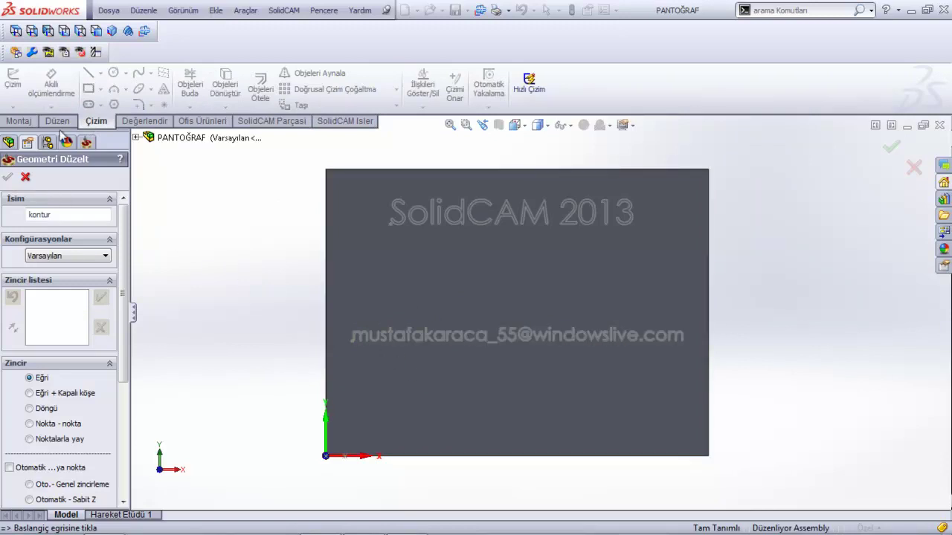
{"action": "left_click", "coordinate": [261, 121]}
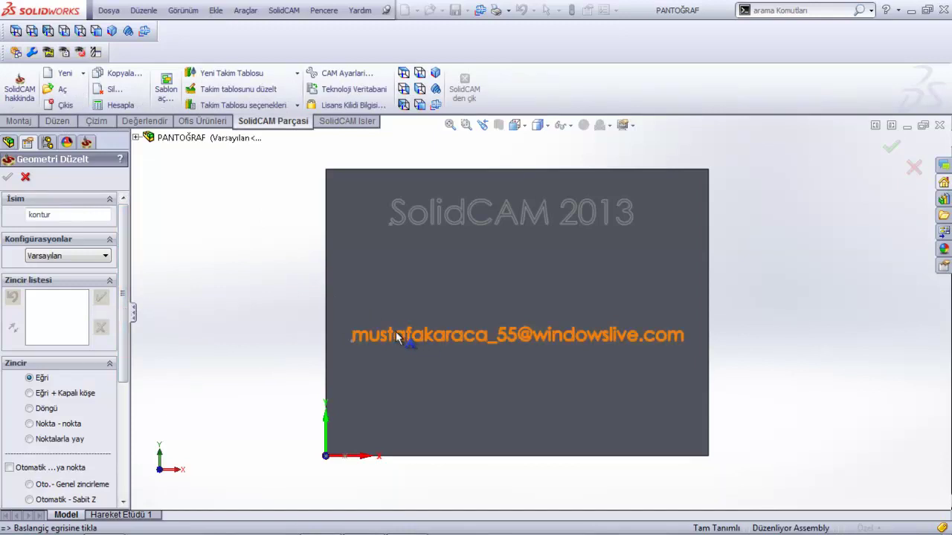
{"action": "mouse_move", "coordinate": [124, 331]}
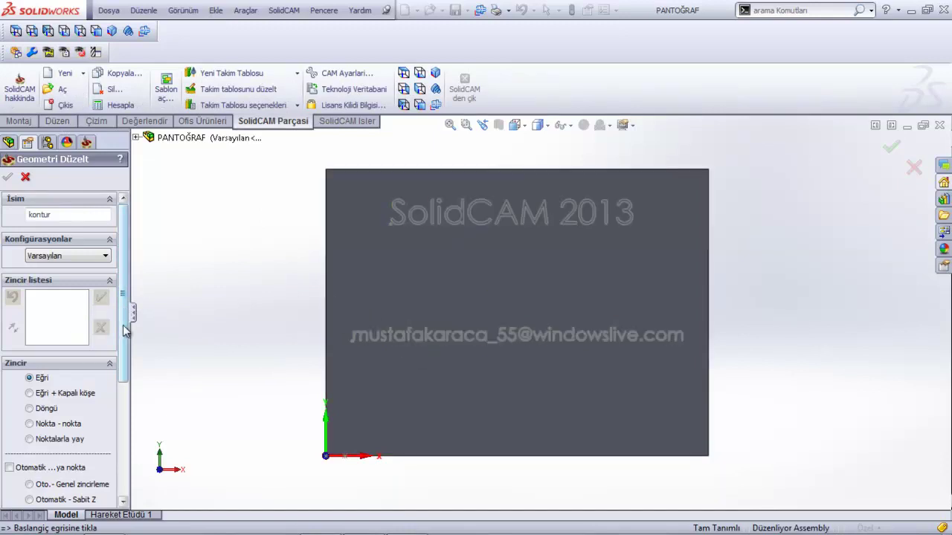
{"action": "left_click_drag", "start_coordinate": [125, 331], "coordinate": [125, 433]}
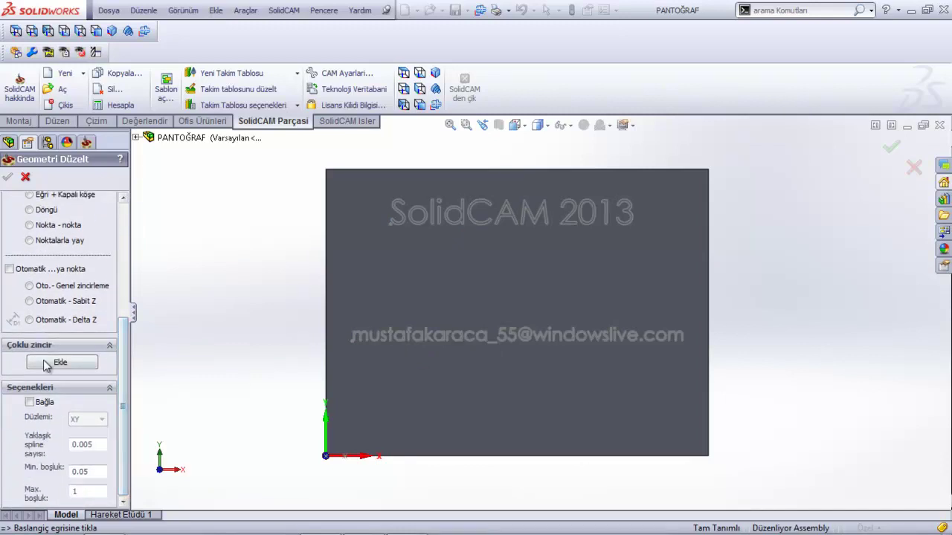
{"action": "left_click", "coordinate": [61, 363]}
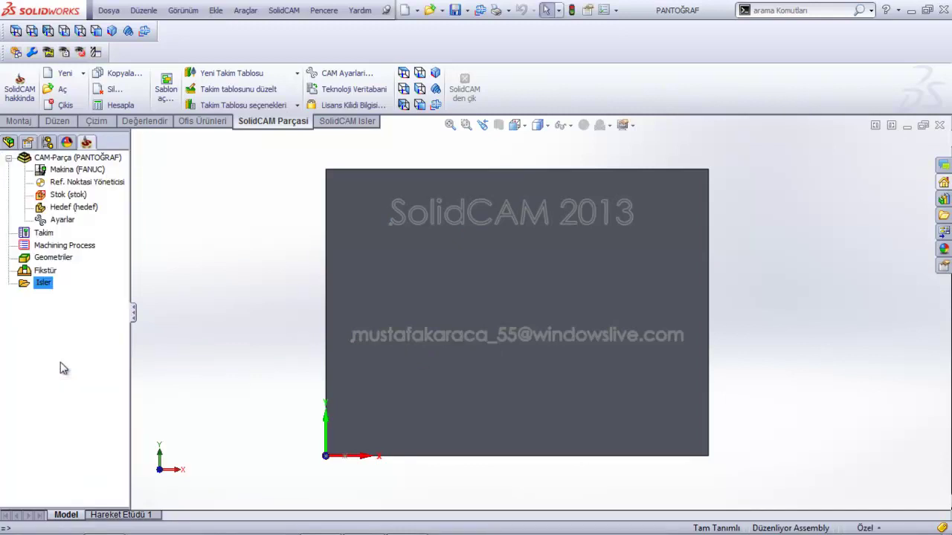
Step: Set the chain type to Yazı and pick the 'SolidCAM 2013' and e-mail text lines
{"action": "left_click", "coordinate": [29, 283]}
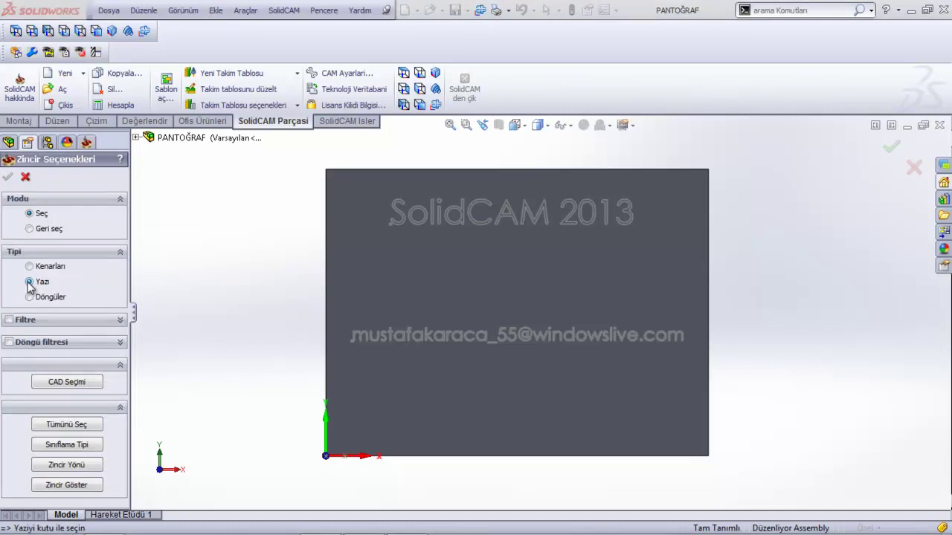
{"action": "left_click", "coordinate": [404, 215]}
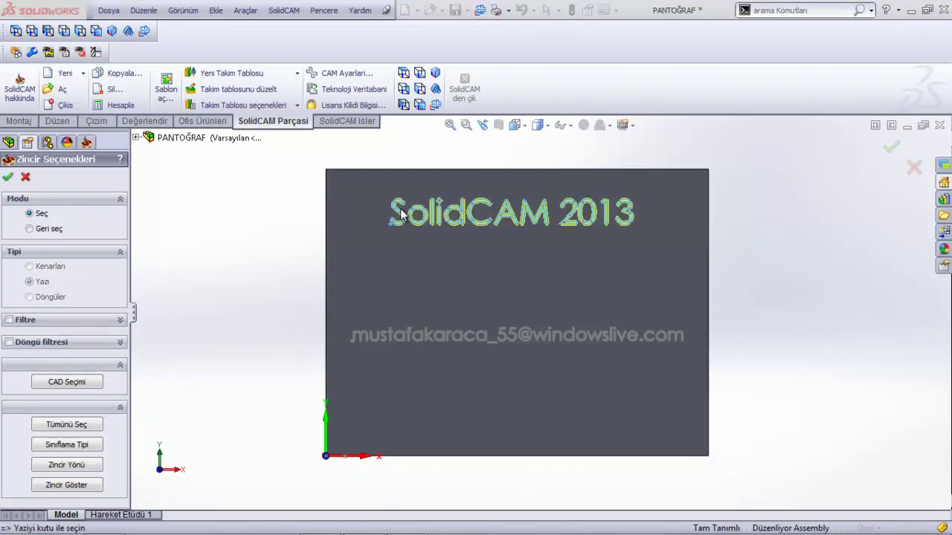
{"action": "left_click", "coordinate": [364, 341]}
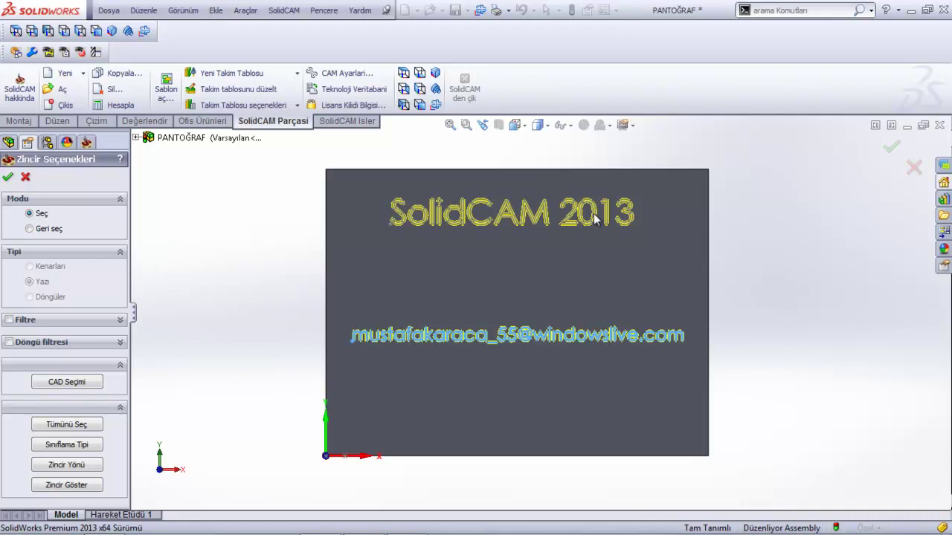
Step: Confirm the text chains, review the 61-chain list, and save the geometry as kontur
{"action": "key", "text": "Return"}
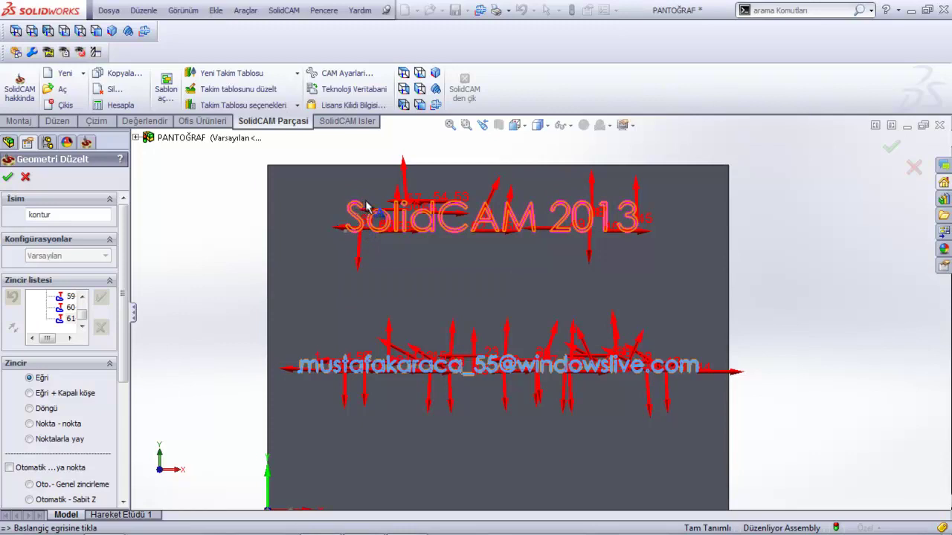
{"action": "scroll", "coordinate": [364, 212], "scroll_direction": "down", "scroll_amount": 2}
{"action": "scroll", "coordinate": [401, 260], "scroll_direction": "down", "scroll_amount": 2}
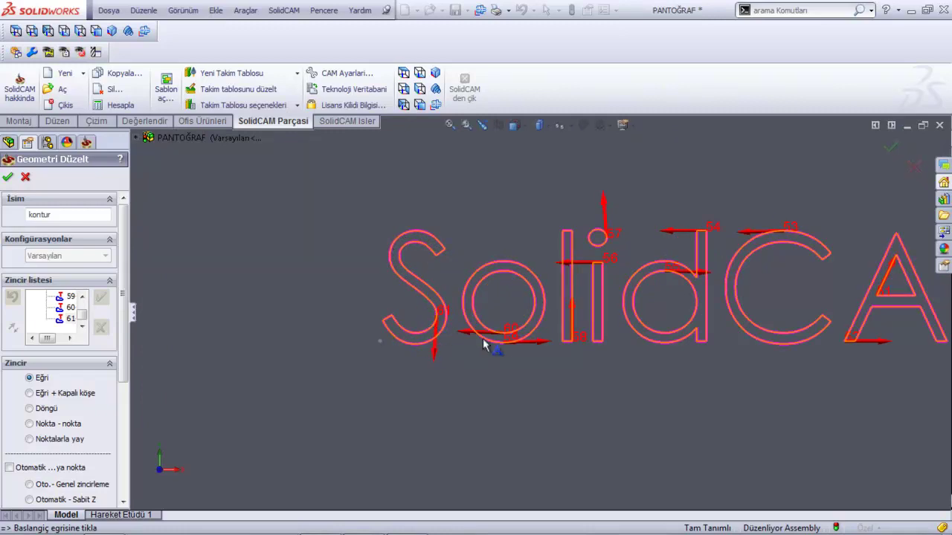
{"action": "scroll", "coordinate": [647, 359], "scroll_direction": "up", "scroll_amount": 2}
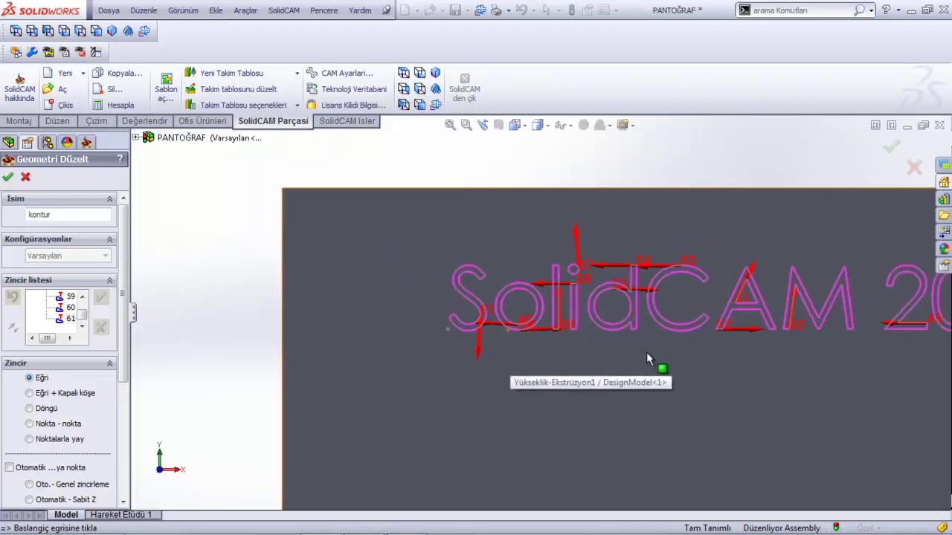
{"action": "scroll", "coordinate": [647, 359], "scroll_direction": "up", "scroll_amount": 1}
{"action": "scroll", "coordinate": [647, 359], "scroll_direction": "up", "scroll_amount": 1}
{"action": "scroll", "coordinate": [202, 350], "scroll_direction": "down", "scroll_amount": 1}
{"action": "left_click_drag", "start_coordinate": [125, 323], "coordinate": [119, 457]}
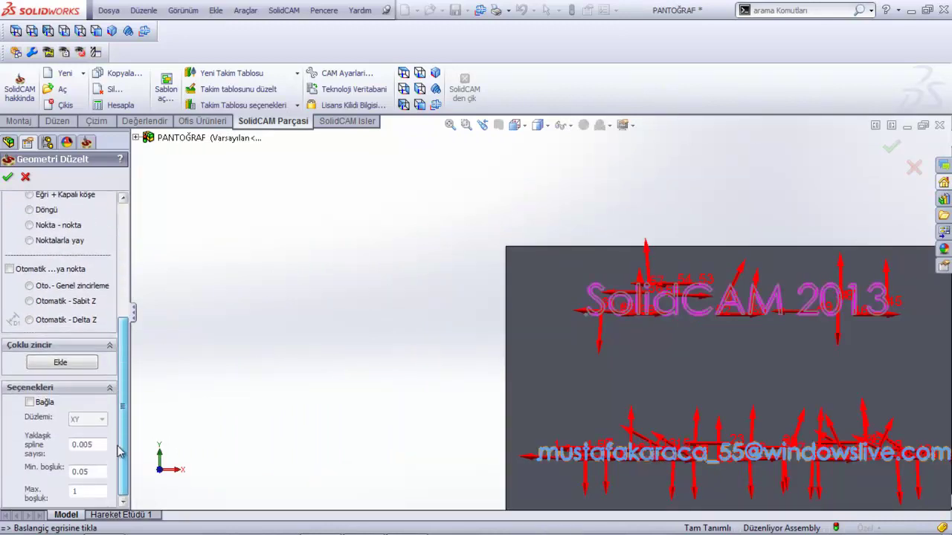
{"action": "scroll", "coordinate": [117, 438], "scroll_direction": "up", "scroll_amount": 2}
{"action": "scroll", "coordinate": [117, 419], "scroll_direction": "up", "scroll_amount": 2}
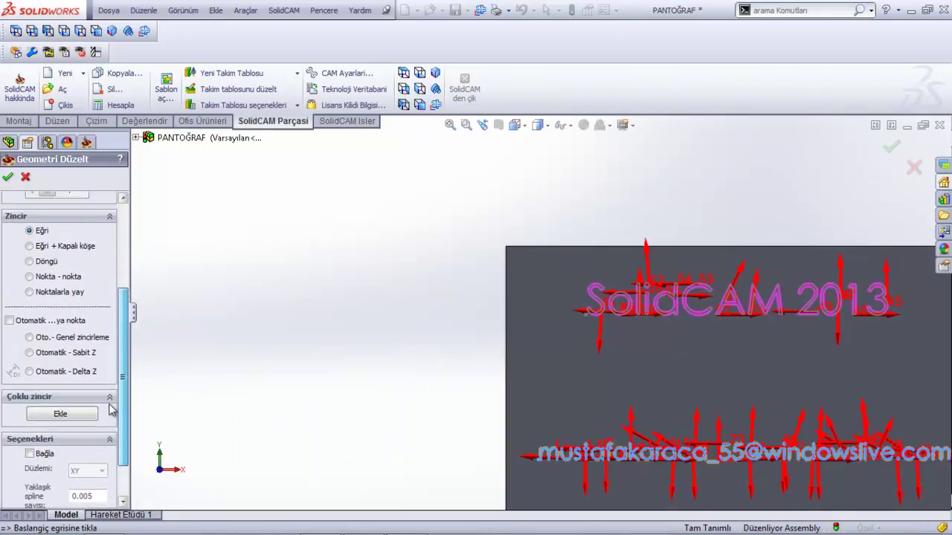
{"action": "scroll", "coordinate": [97, 335], "scroll_direction": "up", "scroll_amount": 2}
{"action": "scroll", "coordinate": [82, 268], "scroll_direction": "up", "scroll_amount": 2}
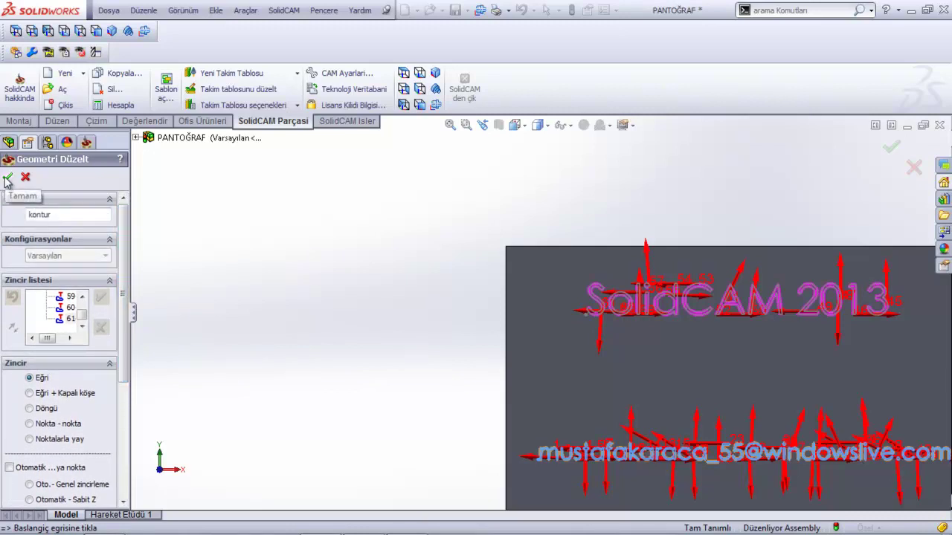
{"action": "left_click", "coordinate": [7, 177]}
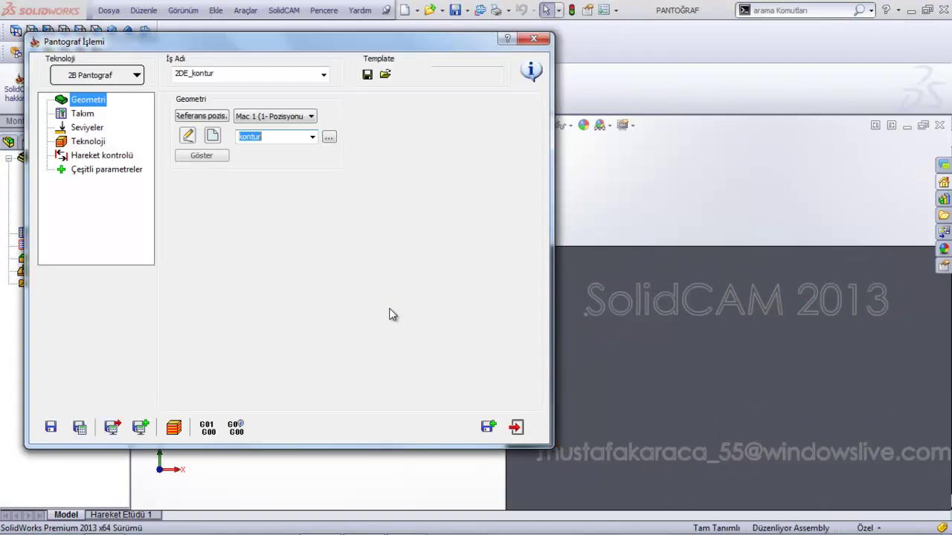
Step: Preview the kontur geometry traced over both engraved text lines
{"action": "left_click", "coordinate": [223, 162]}
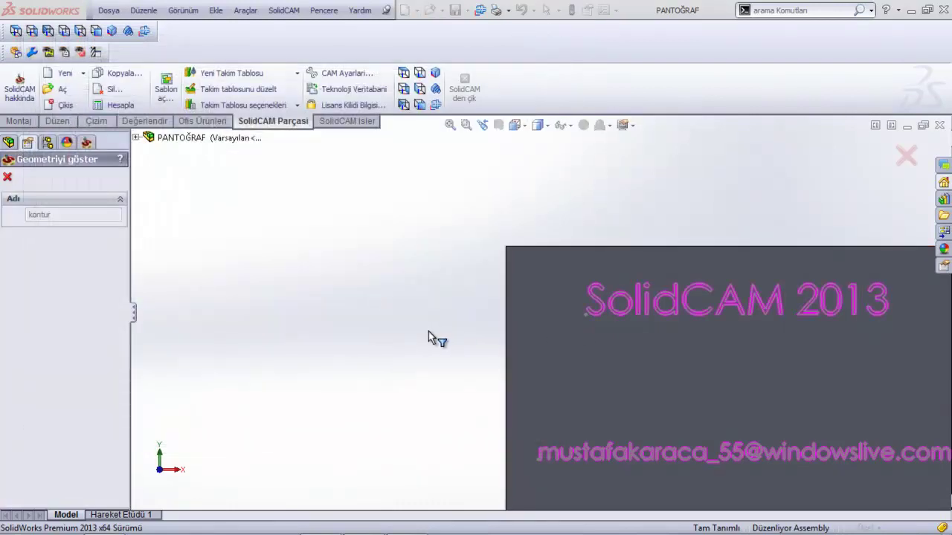
{"action": "scroll", "coordinate": [610, 375], "scroll_direction": "up", "scroll_amount": 3}
{"action": "scroll", "coordinate": [719, 350], "scroll_direction": "down", "scroll_amount": 2}
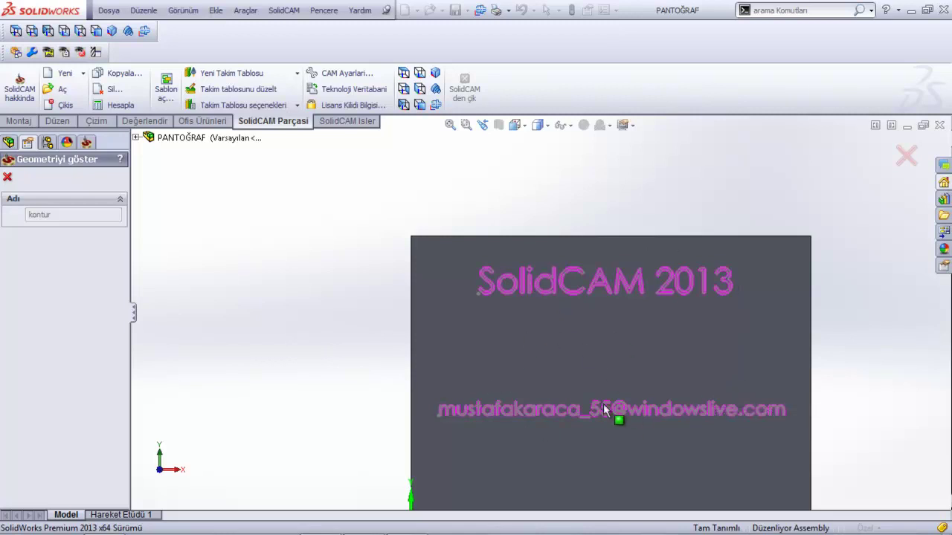
Step: Assign tool 1, a new Desen engraving tool with 0.2 mm tip and 0.1 mm corner radius
{"action": "left_click", "coordinate": [8, 178]}
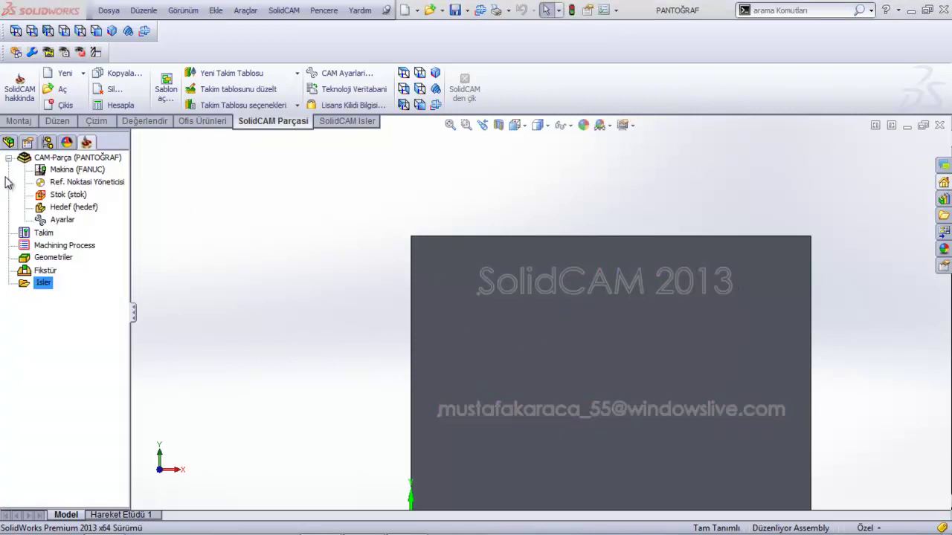
{"action": "left_click", "coordinate": [81, 118]}
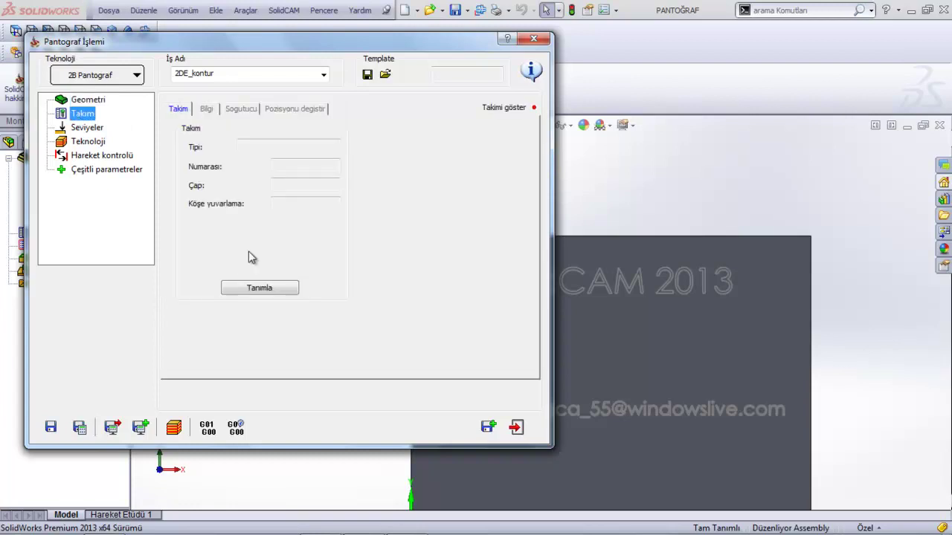
{"action": "left_click", "coordinate": [261, 287]}
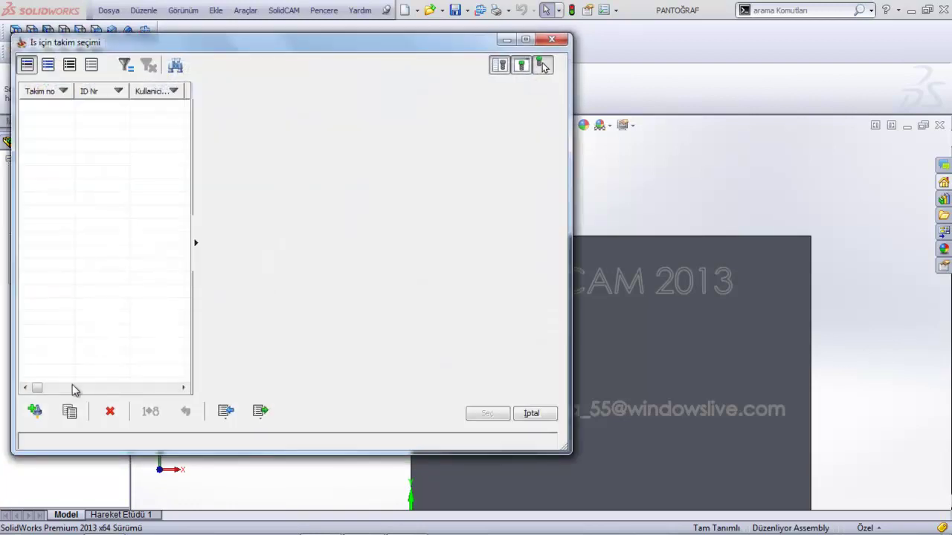
{"action": "left_click", "coordinate": [34, 410]}
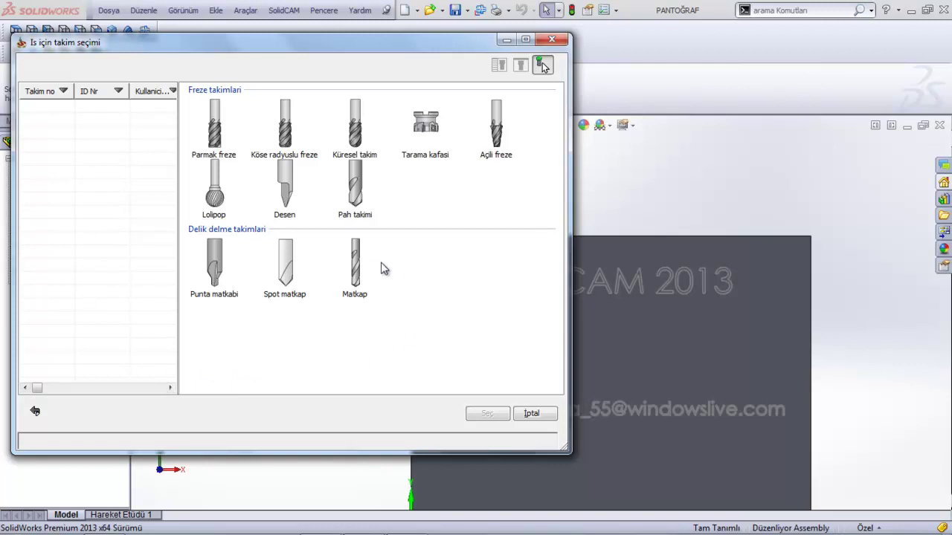
{"action": "left_click", "coordinate": [287, 202]}
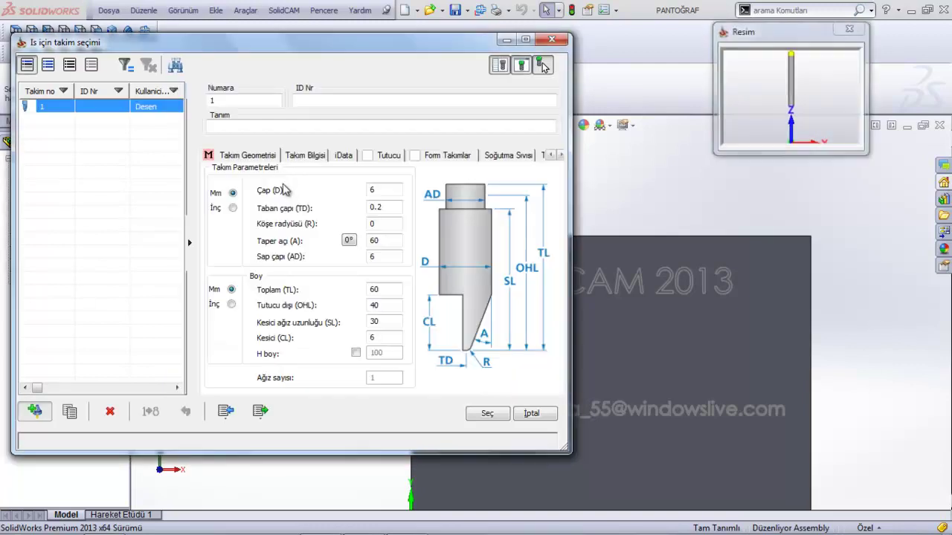
{"action": "left_click", "coordinate": [487, 363]}
{"action": "type", "text": ".1"}
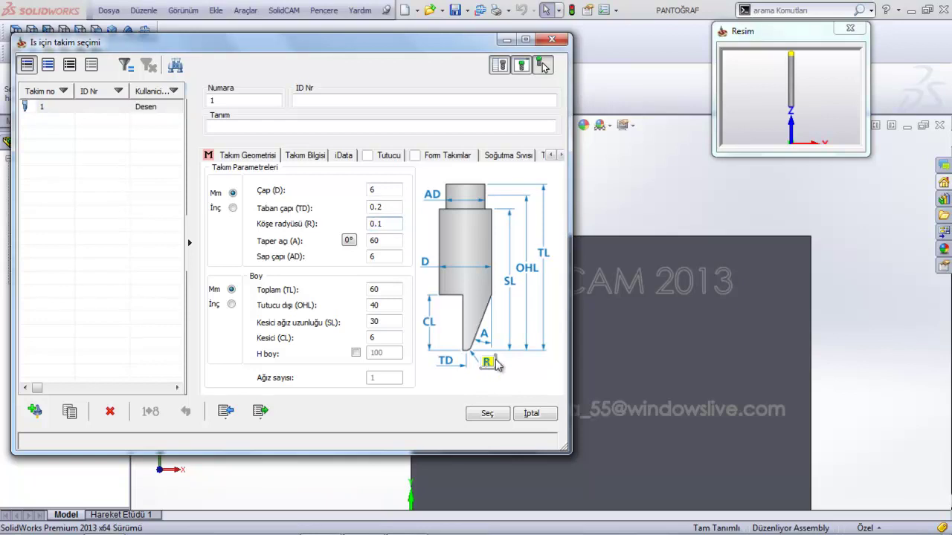
{"action": "left_click", "coordinate": [484, 336]}
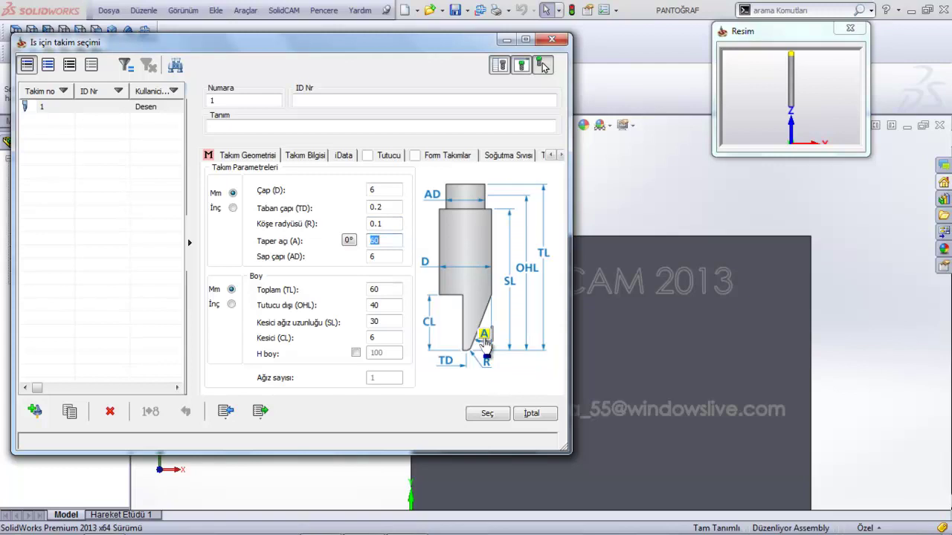
{"action": "left_click", "coordinate": [448, 362]}
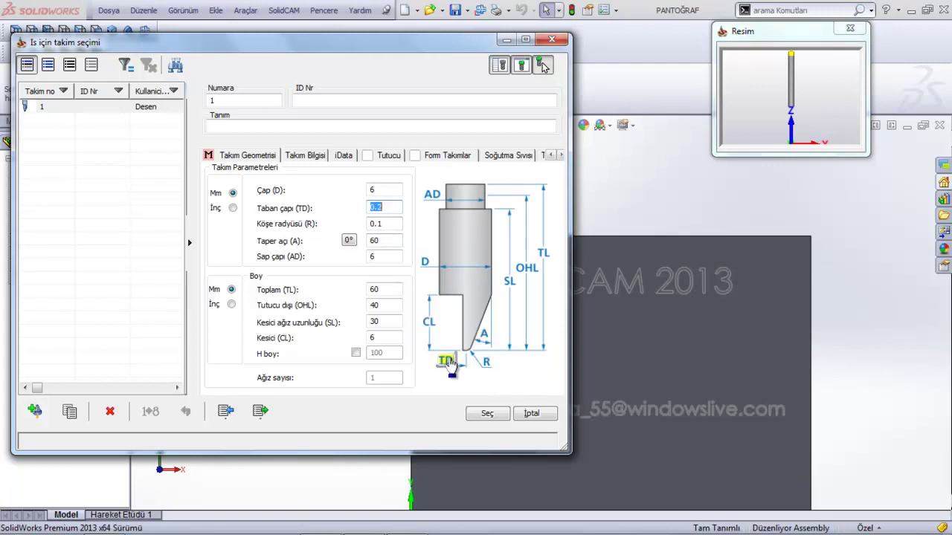
{"action": "left_click", "coordinate": [435, 321]}
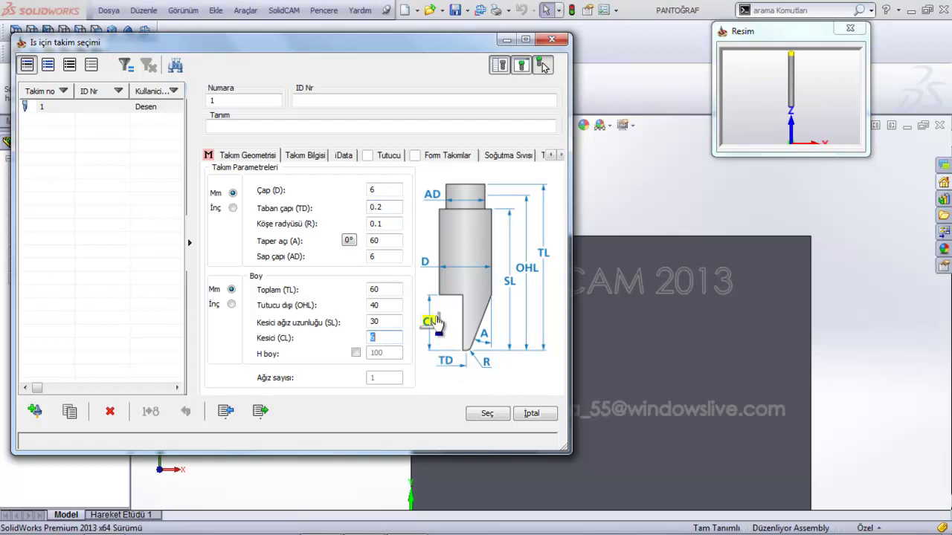
{"action": "left_click", "coordinate": [488, 362]}
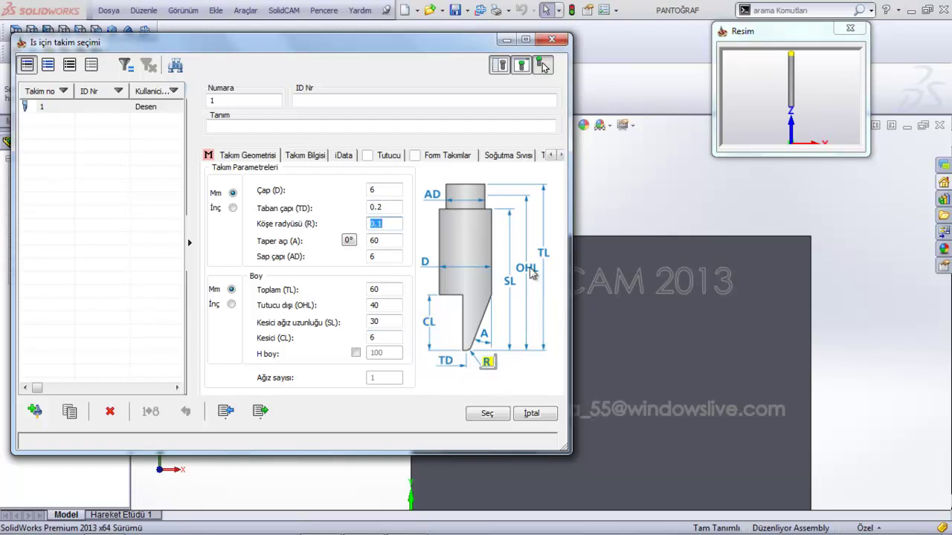
{"action": "left_click", "coordinate": [487, 413]}
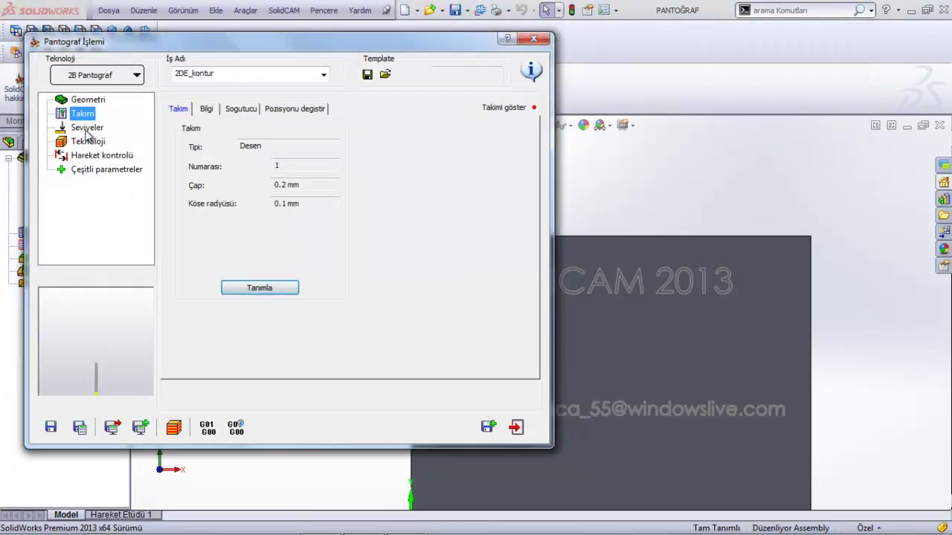
Step: Check the feed and speed data: XY feed 100, Z feed 33, 1000 rpm clockwise
{"action": "left_click", "coordinate": [207, 109]}
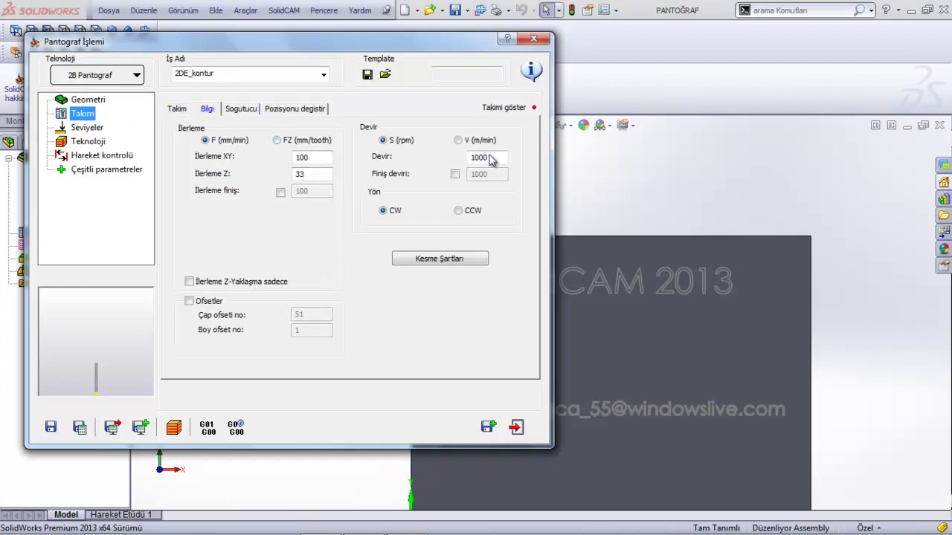
{"action": "left_click_drag", "start_coordinate": [444, 47], "coordinate": [383, 48]}
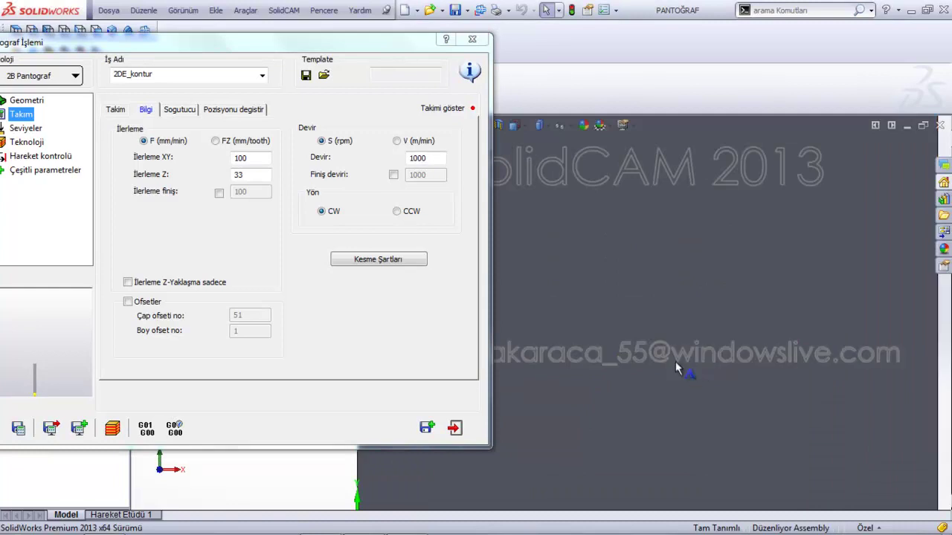
{"action": "left_click", "coordinate": [246, 158]}
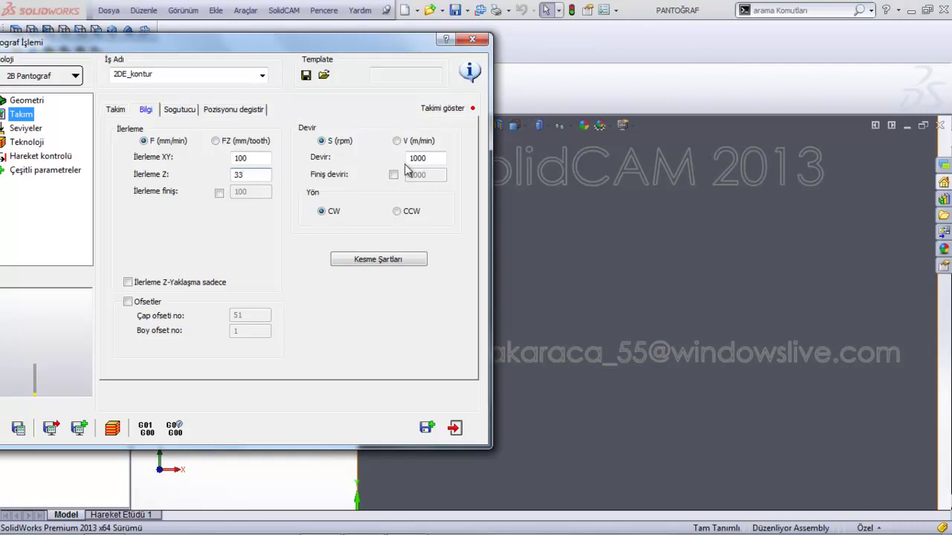
{"action": "left_click_drag", "start_coordinate": [322, 50], "coordinate": [422, 31]}
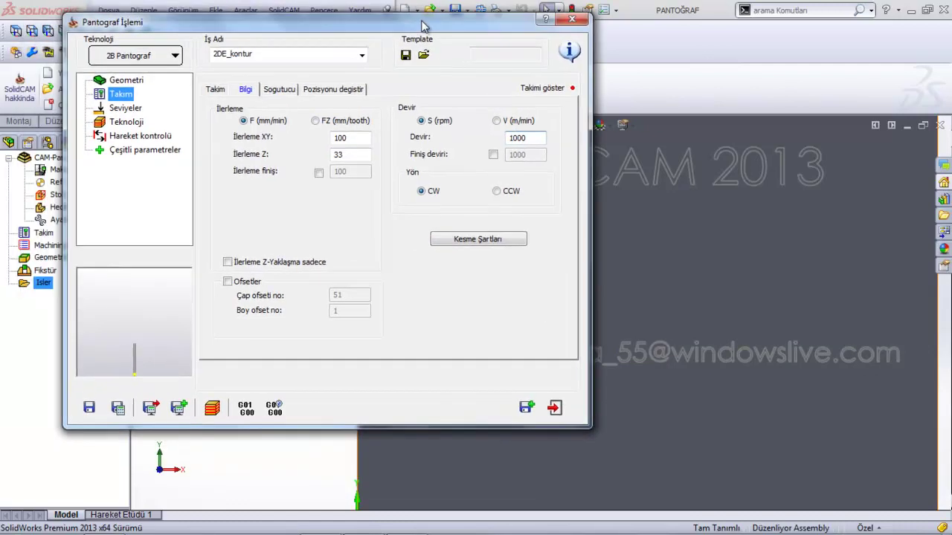
{"action": "left_click", "coordinate": [125, 109]}
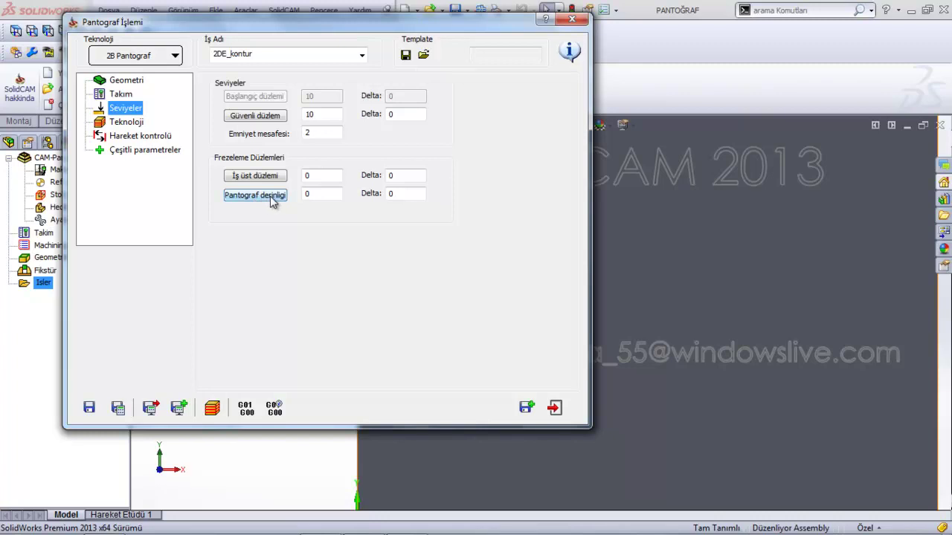
Step: Set the engraving depth to 0.2, then bring up the operation's Teknoloji page
{"action": "left_click", "coordinate": [316, 194]}
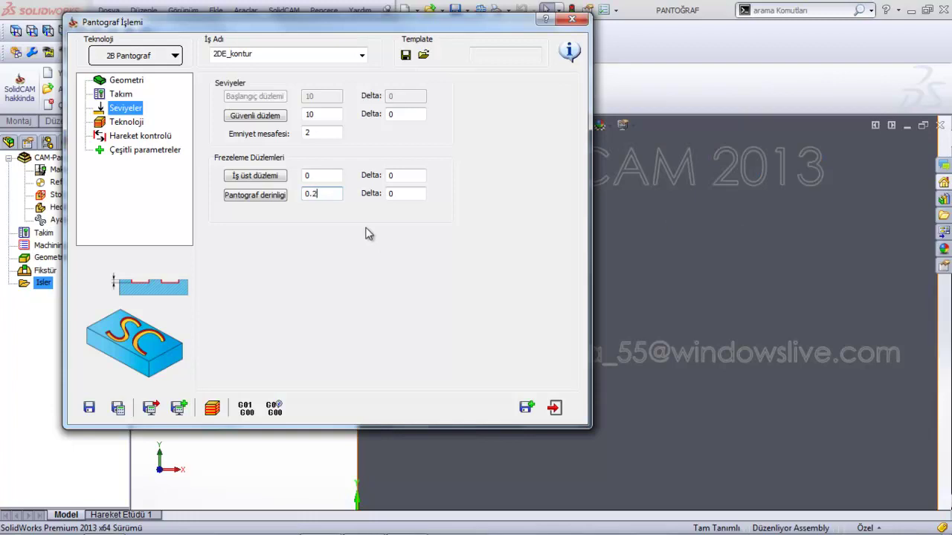
{"action": "left_click", "coordinate": [125, 123]}
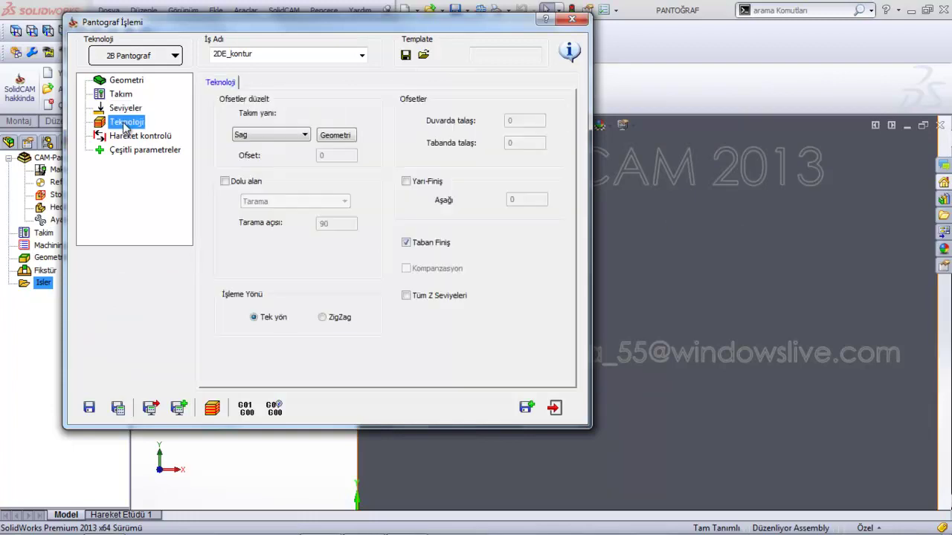
Step: Set the tool side to Orta, recheck the levels, then save and calculate 2DE_kontur
{"action": "left_click", "coordinate": [303, 135]}
{"action": "left_click", "coordinate": [251, 166]}
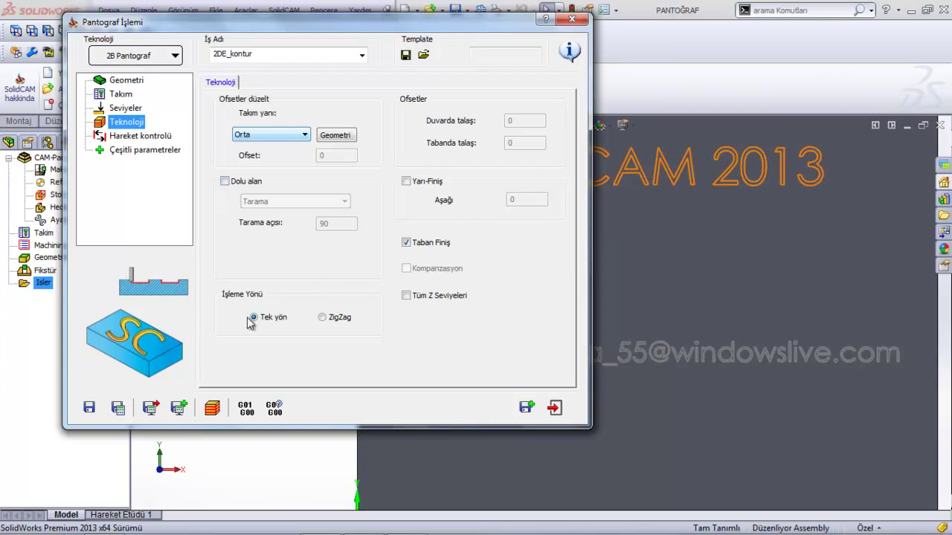
{"action": "mouse_move", "coordinate": [269, 318]}
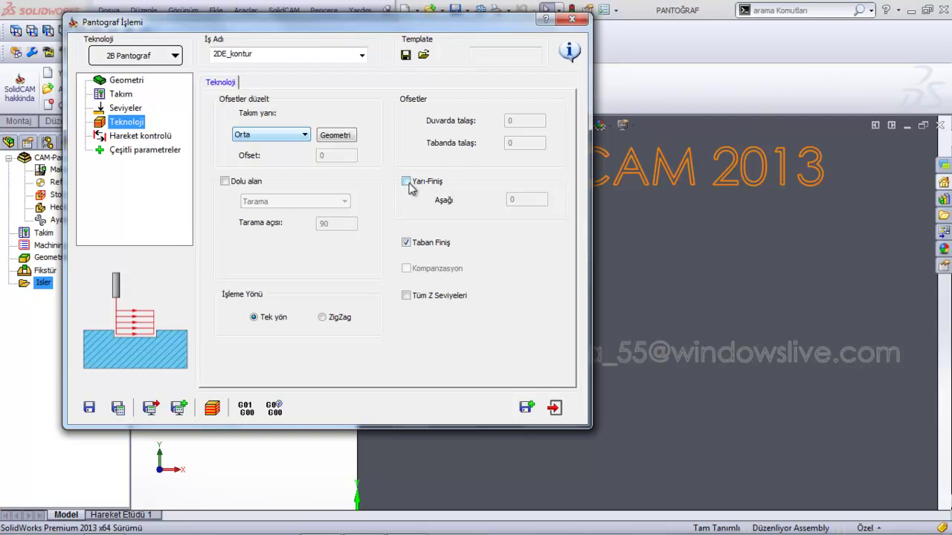
{"action": "left_click", "coordinate": [119, 110]}
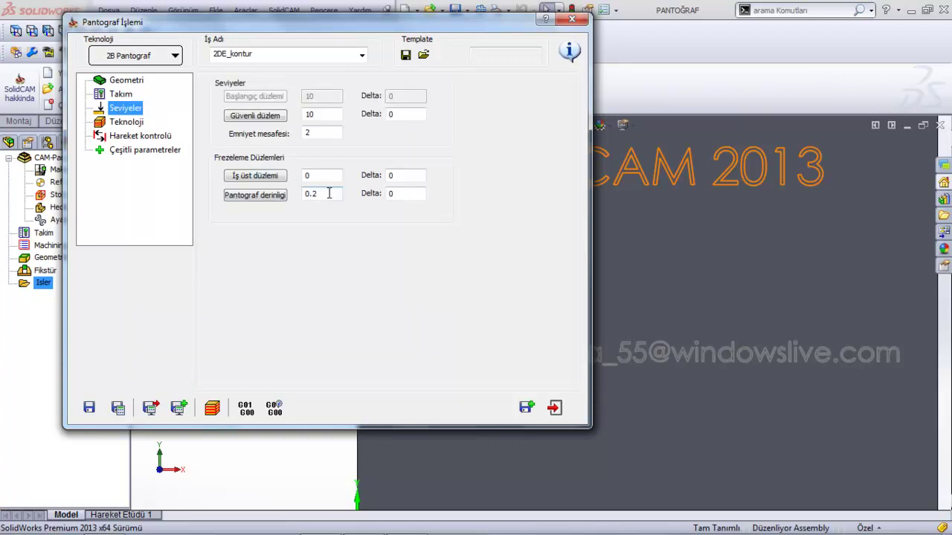
{"action": "left_click", "coordinate": [125, 124]}
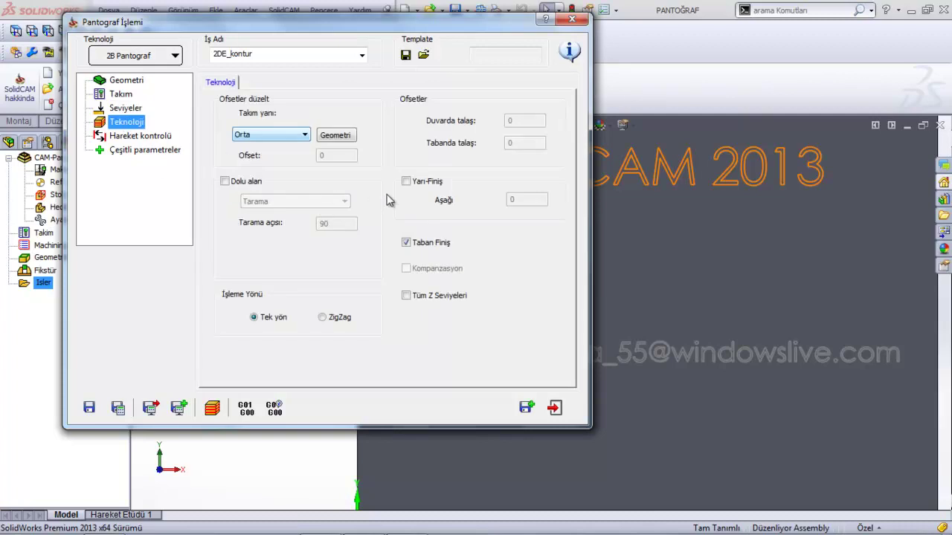
{"action": "left_click", "coordinate": [407, 186]}
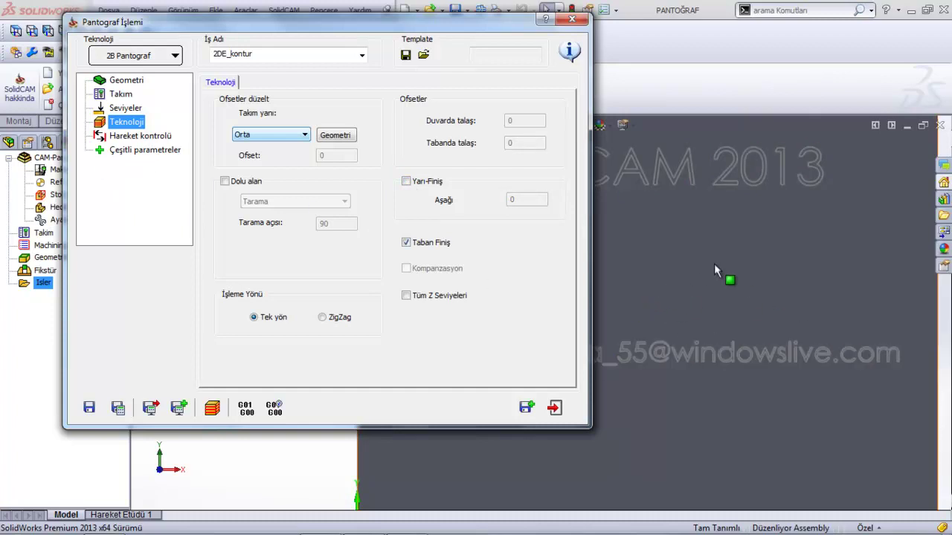
{"action": "left_click", "coordinate": [118, 407]}
{"action": "left_click", "coordinate": [119, 409]}
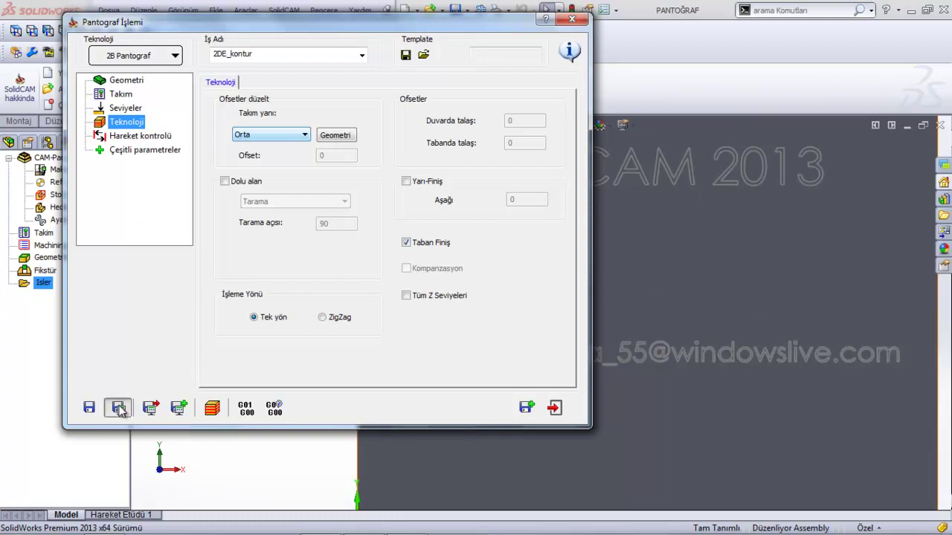
Step: Play the toolpath over both text lines on the plate, then switch to Katı Simülasyon
{"action": "left_click", "coordinate": [213, 408]}
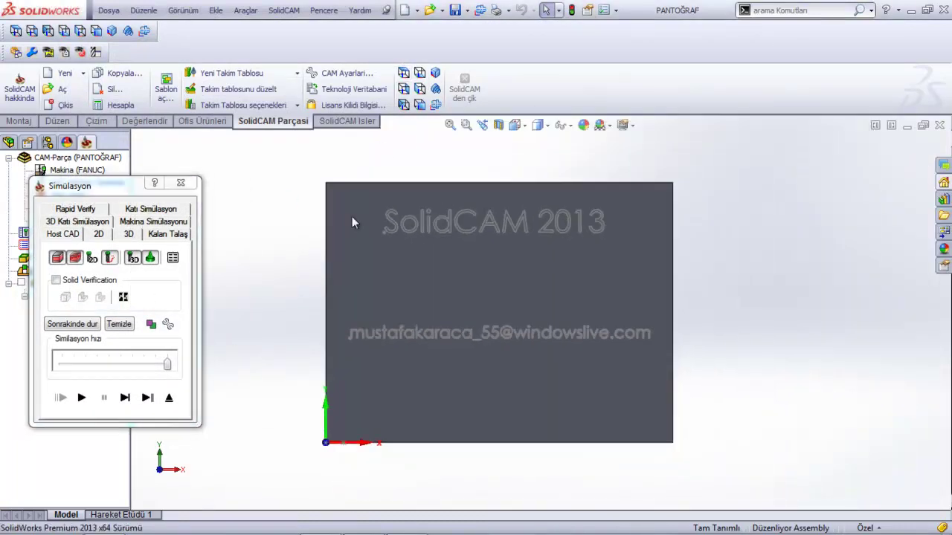
{"action": "left_click", "coordinate": [82, 398]}
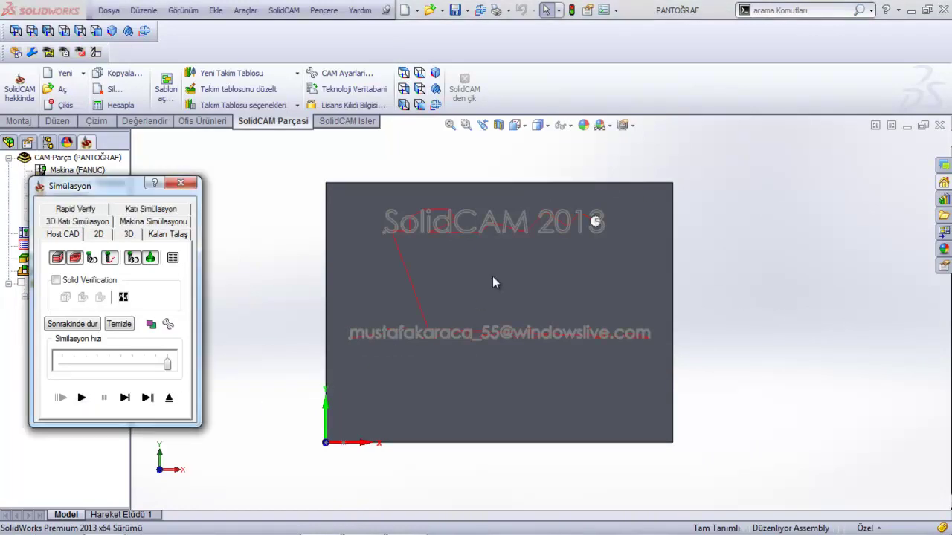
{"action": "scroll", "coordinate": [579, 229], "scroll_direction": "down", "scroll_amount": 2}
{"action": "scroll", "coordinate": [536, 283], "scroll_direction": "up", "scroll_amount": 3}
{"action": "scroll", "coordinate": [426, 380], "scroll_direction": "down", "scroll_amount": 2}
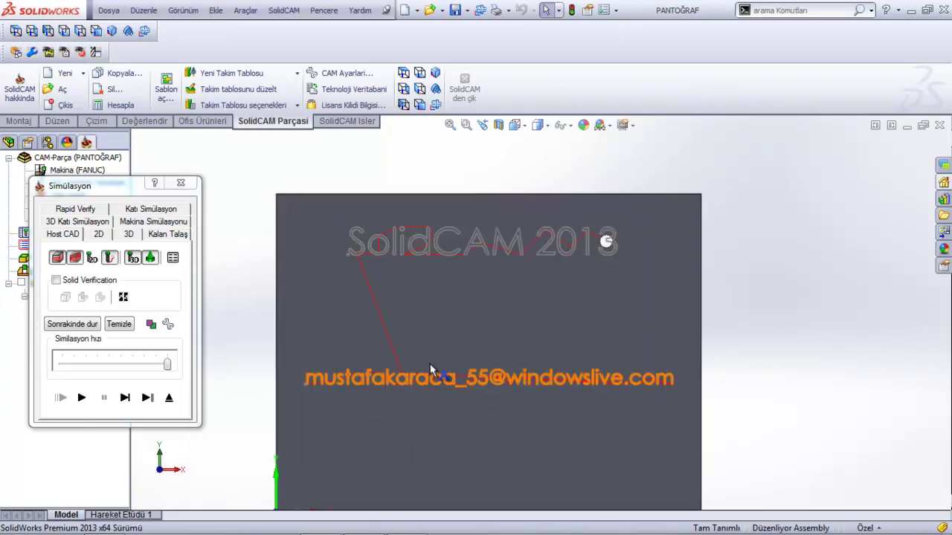
{"action": "left_click", "coordinate": [151, 211]}
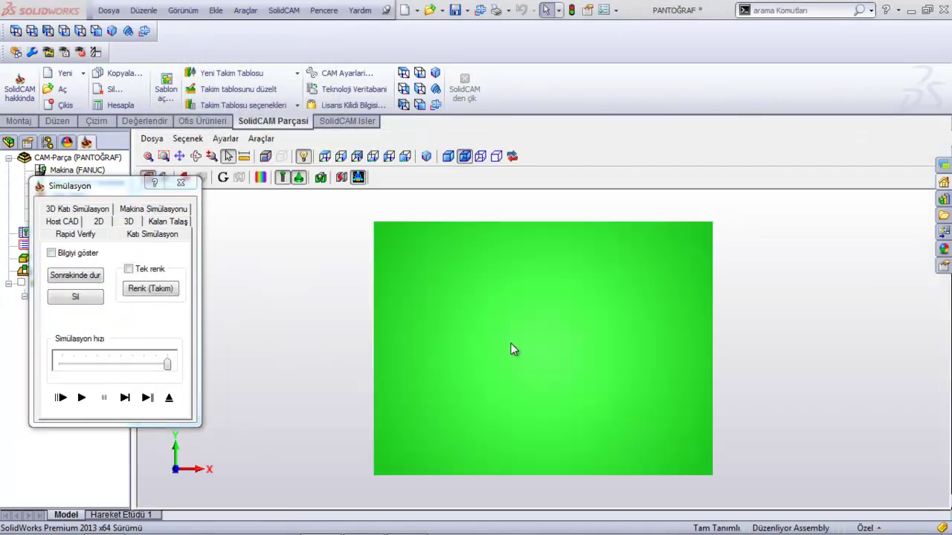
Step: Run the solid simulation and rotate and zoom to inspect the engraved 'SolidCAM 2013' and e-mail lines
{"action": "left_click", "coordinate": [125, 398]}
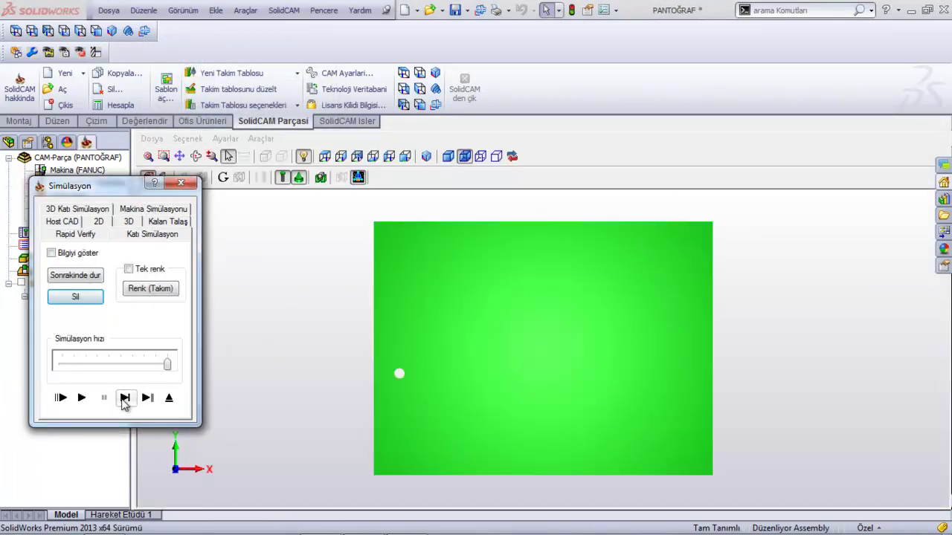
{"action": "left_click", "coordinate": [79, 400]}
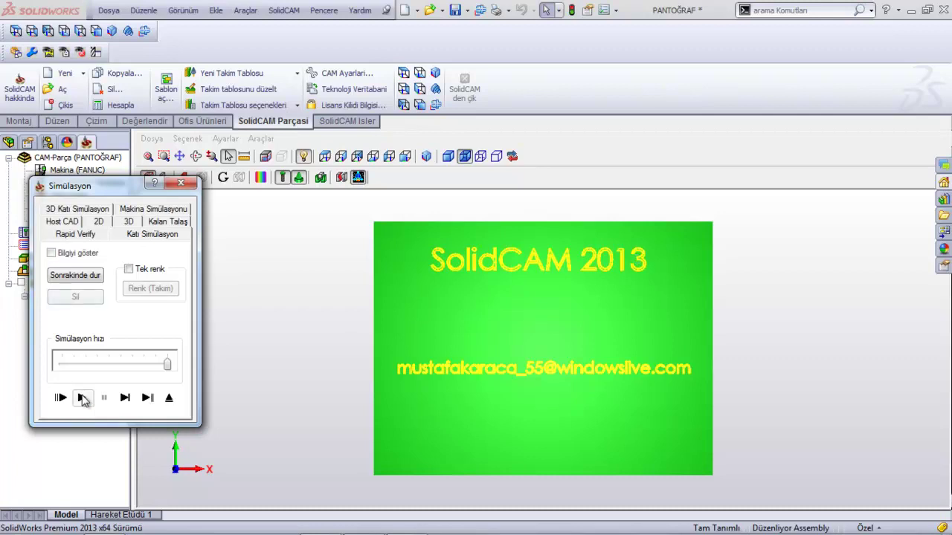
{"action": "mouse_move", "coordinate": [471, 361]}
{"action": "middle_mouse_down"}
{"action": "mouse_move", "coordinate": [520, 353]}
{"action": "mouse_move", "coordinate": [520, 382]}
{"action": "middle_mouse_up"}
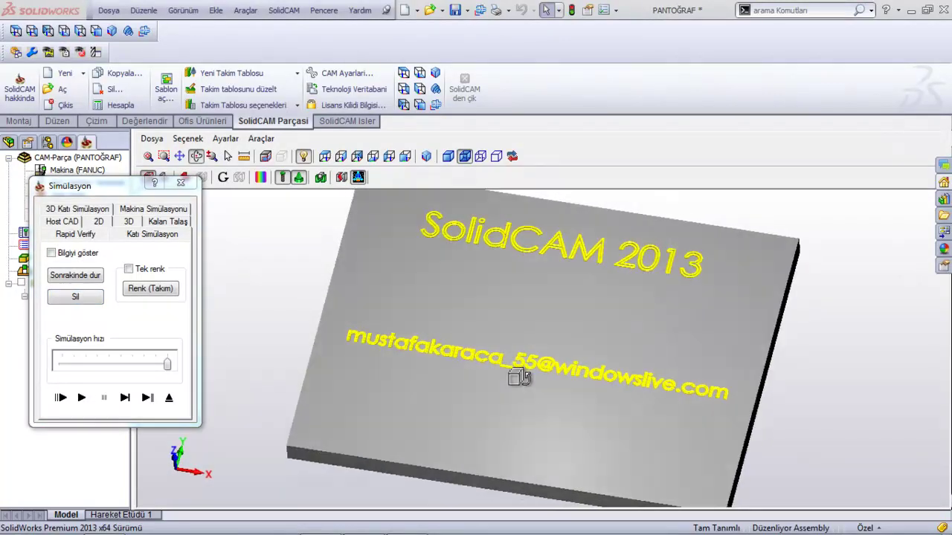
{"action": "scroll", "coordinate": [597, 381], "scroll_direction": "up", "scroll_amount": 5}
{"action": "scroll", "coordinate": [577, 399], "scroll_direction": "up", "scroll_amount": 2}
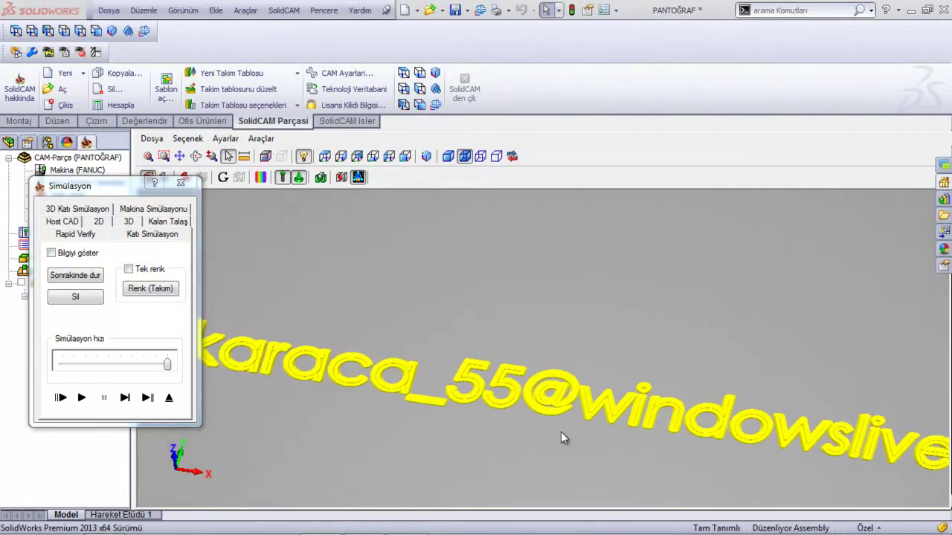
{"action": "scroll", "coordinate": [561, 463], "scroll_direction": "down", "scroll_amount": 3}
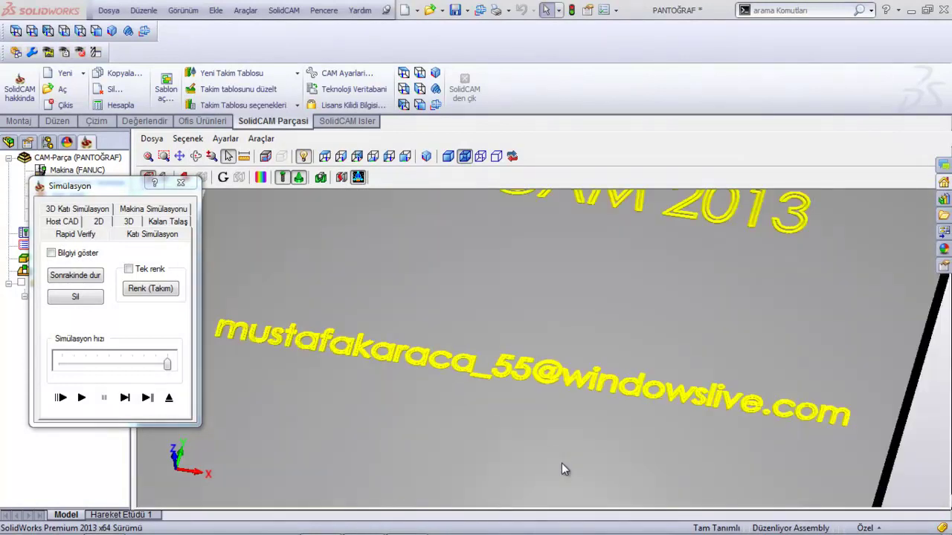
{"action": "scroll", "coordinate": [561, 463], "scroll_direction": "down", "scroll_amount": 4}
{"action": "mouse_move", "coordinate": [564, 329]}
{"action": "middle_mouse_down"}
{"action": "mouse_move", "coordinate": [573, 346]}
{"action": "mouse_move", "coordinate": [587, 334]}
{"action": "mouse_move", "coordinate": [576, 350]}
{"action": "middle_mouse_up"}
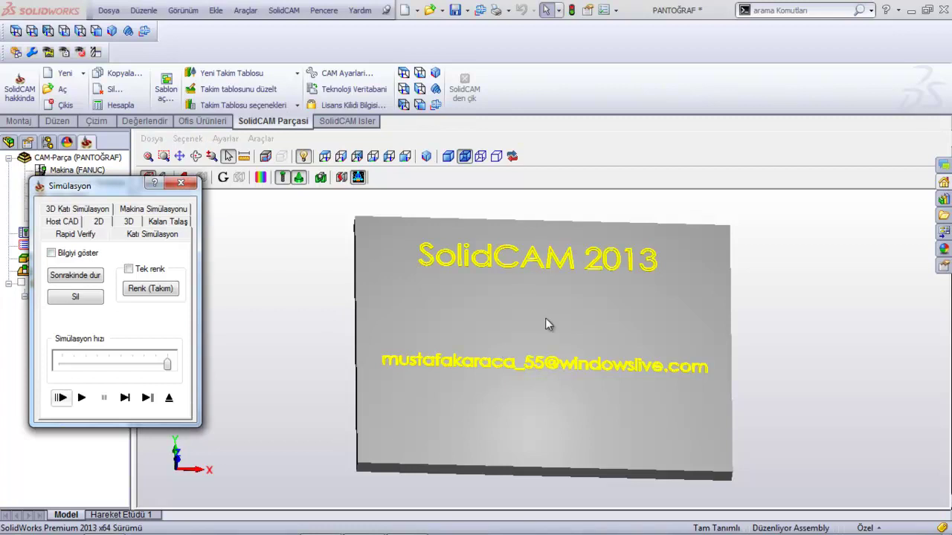
Step: Close the simulation and review the tool feeds of 100 and 33 on the Takım page
{"action": "left_click", "coordinate": [173, 399]}
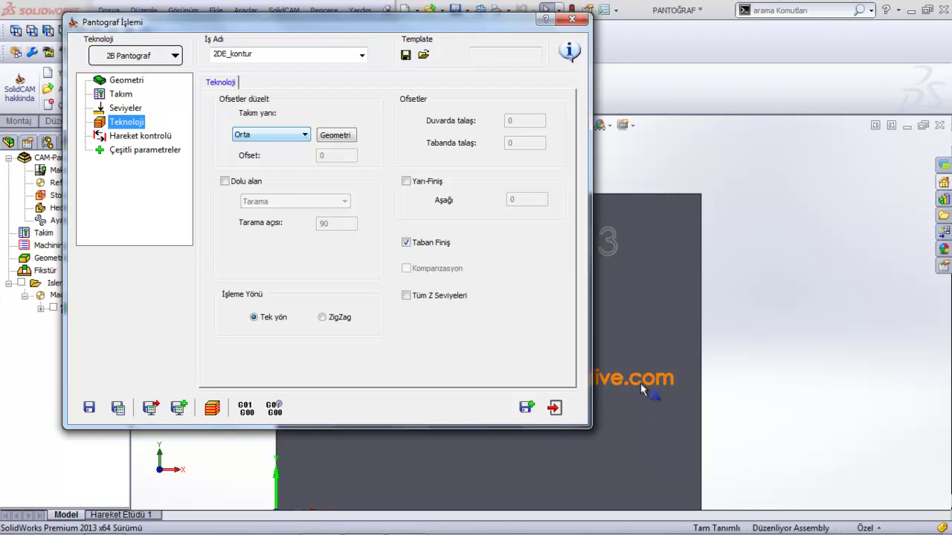
{"action": "left_click", "coordinate": [121, 96]}
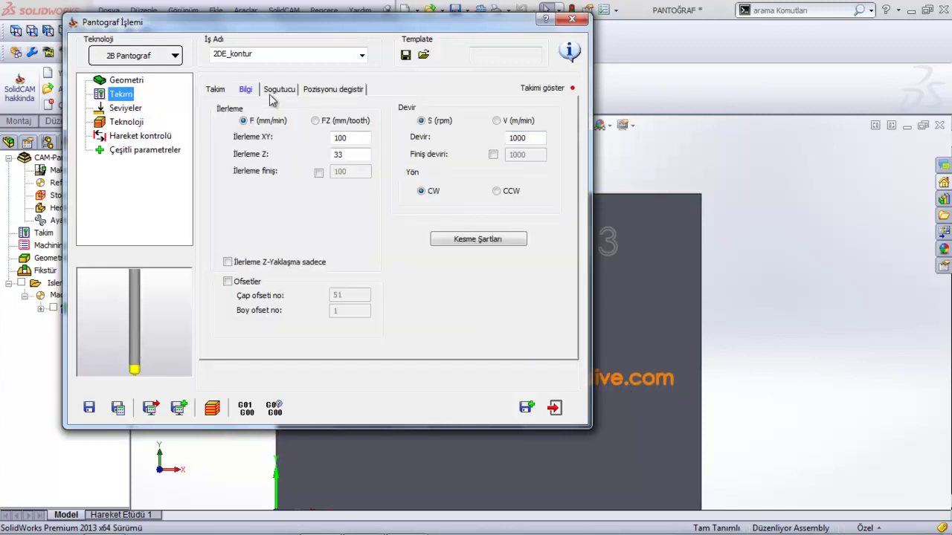
{"action": "left_click", "coordinate": [346, 154]}
{"action": "left_click", "coordinate": [349, 144]}
{"action": "left_click", "coordinate": [356, 152]}
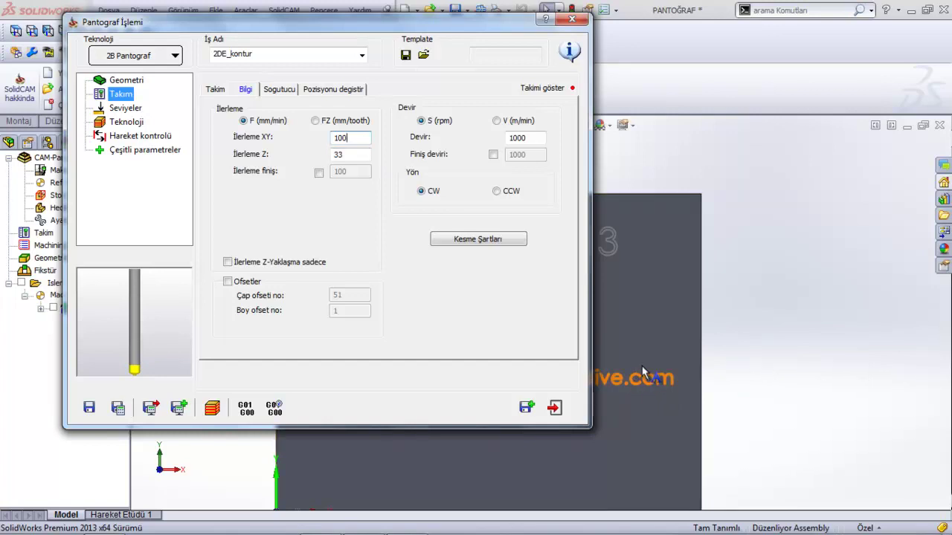
{"action": "left_click", "coordinate": [354, 153]}
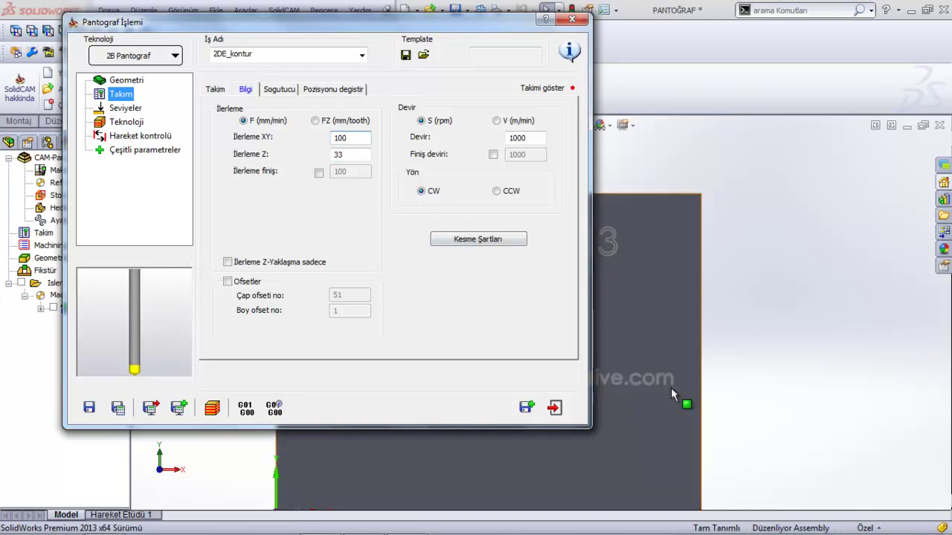
{"action": "left_click", "coordinate": [347, 154]}
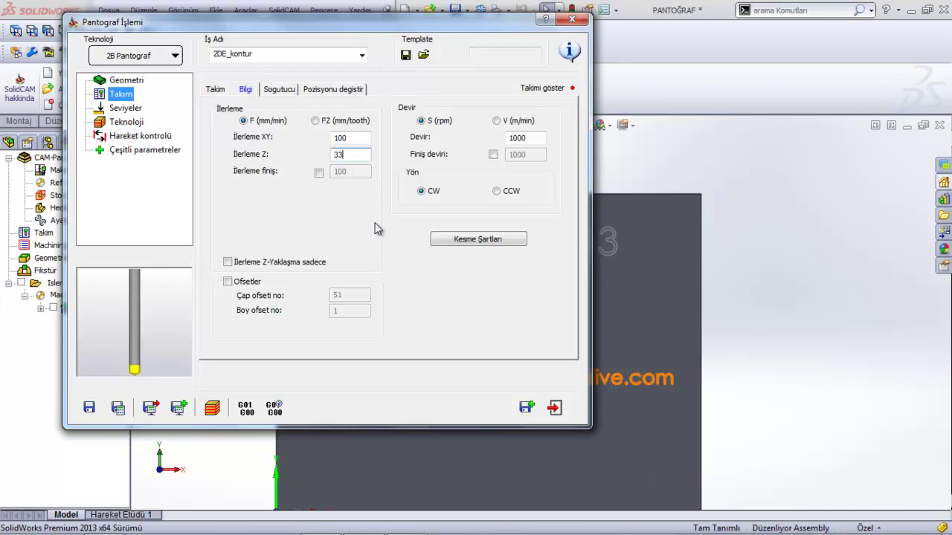
Step: Confirm the 0.2 engraving depth on Seviyeler and return to Teknoloji
{"action": "left_click", "coordinate": [127, 110]}
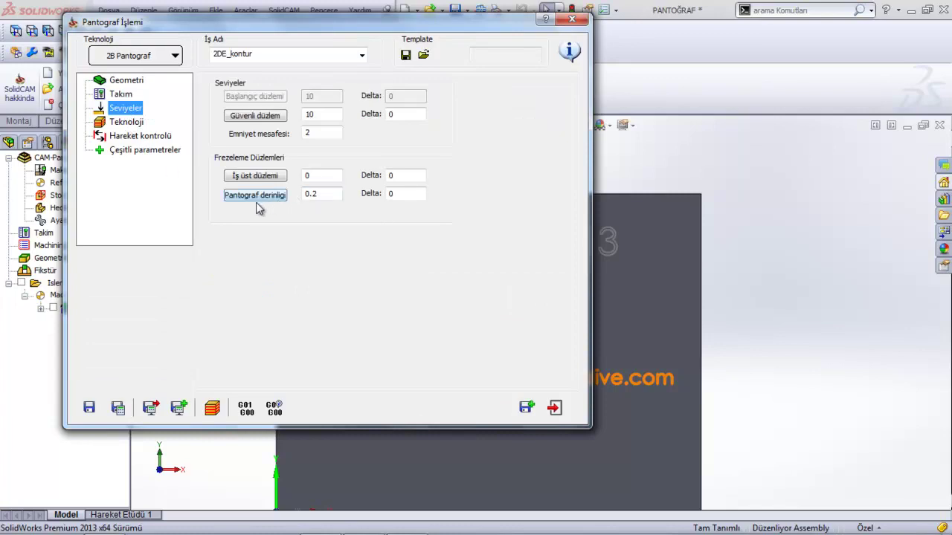
{"action": "left_click", "coordinate": [329, 195]}
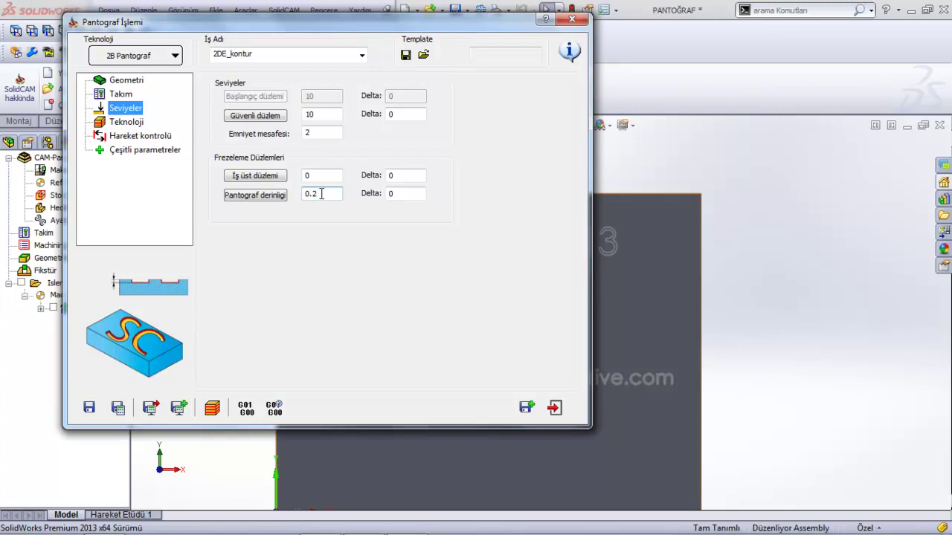
{"action": "left_click", "coordinate": [128, 124]}
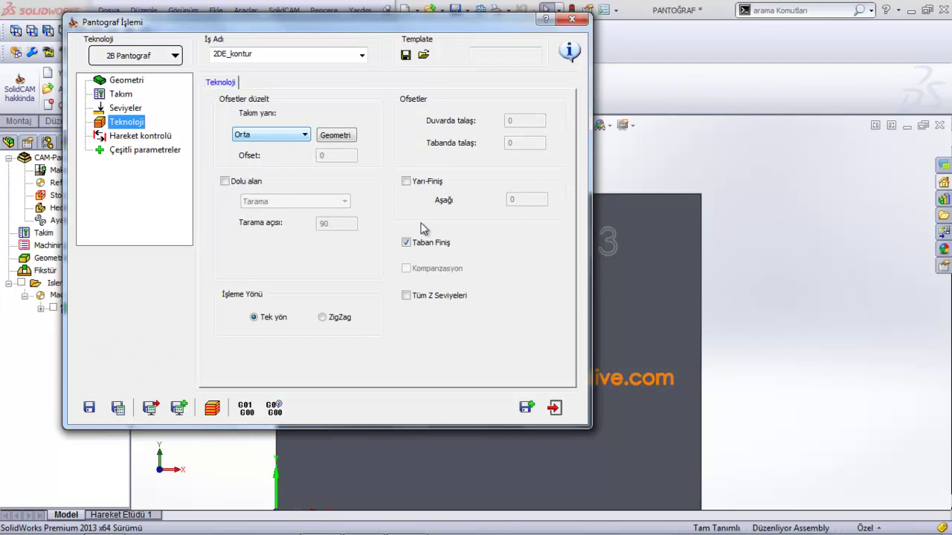
Step: Switch the tool side to Sag and open the chain geometry for editing
{"action": "left_click", "coordinate": [303, 137]}
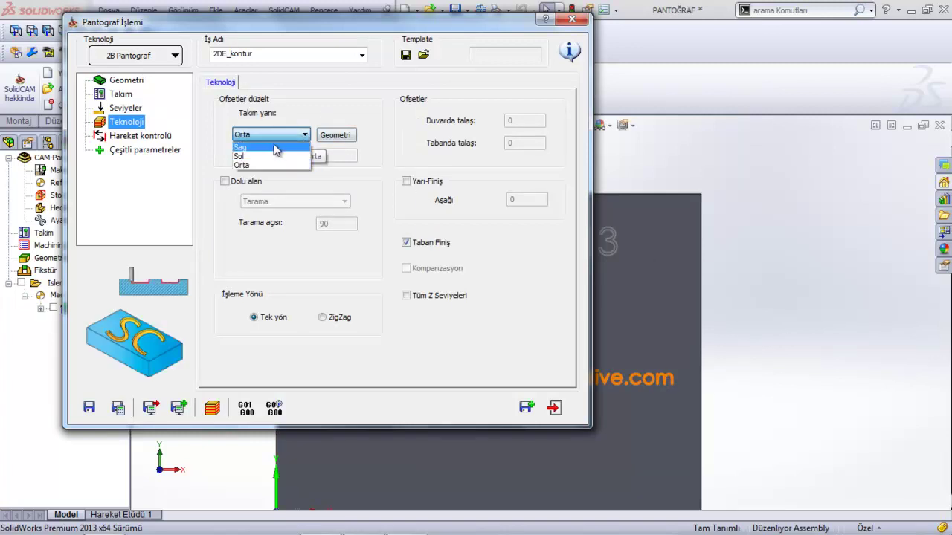
{"action": "left_click", "coordinate": [269, 145]}
{"action": "left_click", "coordinate": [336, 134]}
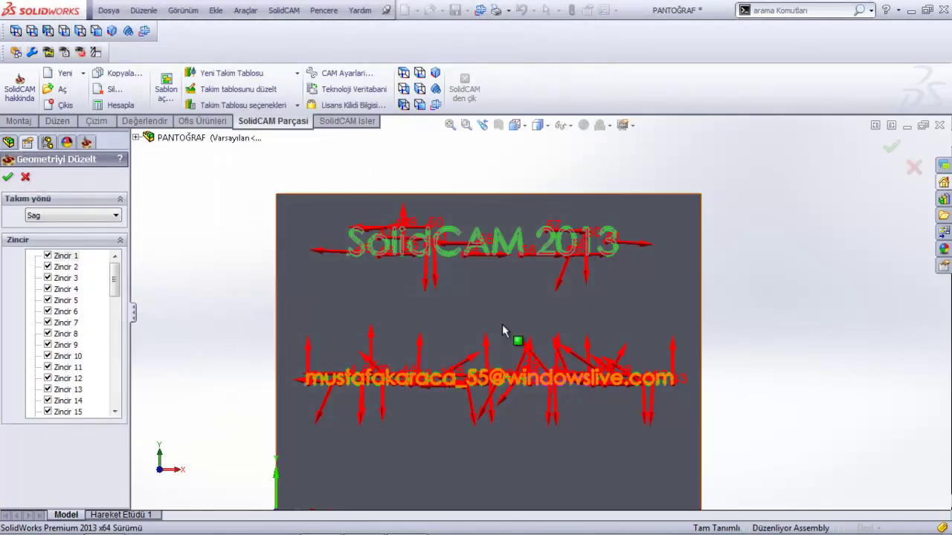
Step: Set the kontur chains' Takım yönü to Orta and confirm the geometry edit
{"action": "scroll", "coordinate": [439, 226], "scroll_direction": "up", "scroll_amount": 2}
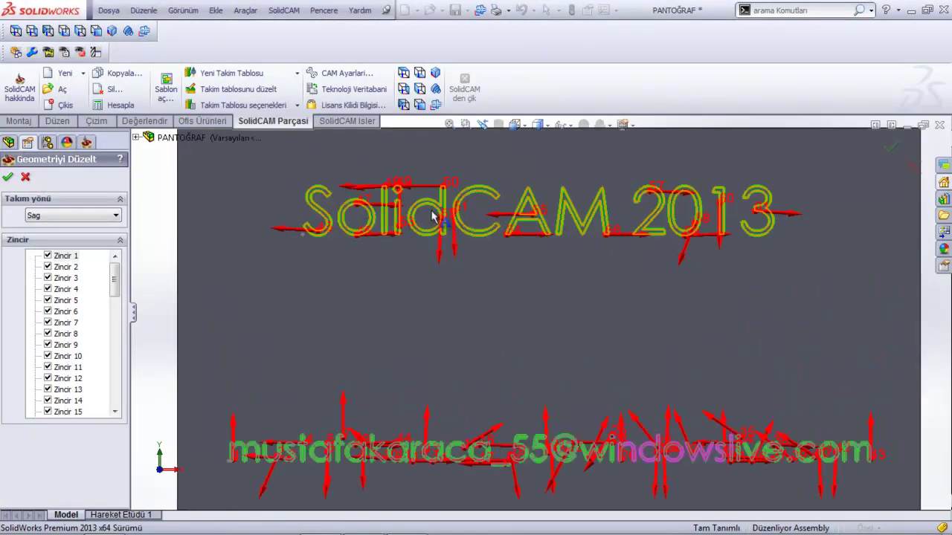
{"action": "scroll", "coordinate": [433, 214], "scroll_direction": "up", "scroll_amount": 4}
{"action": "left_click", "coordinate": [69, 217]}
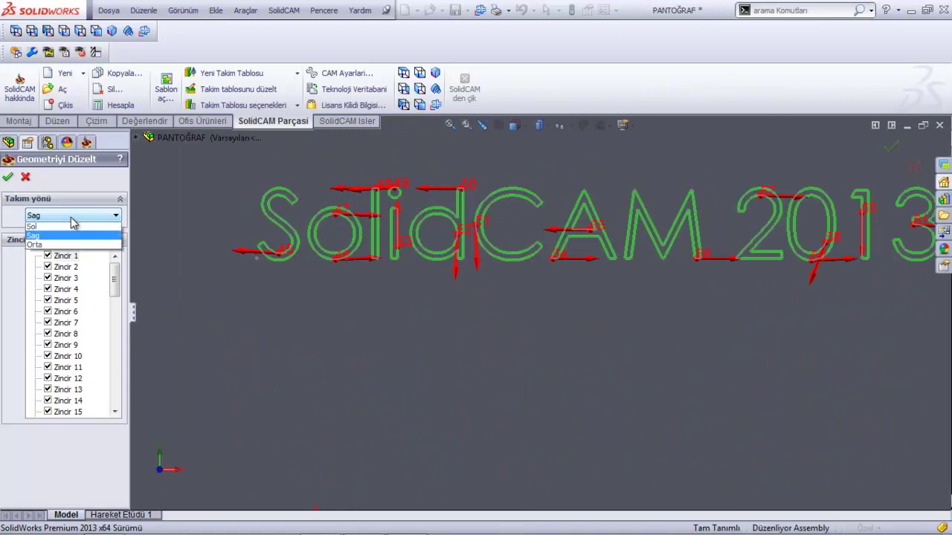
{"action": "left_click", "coordinate": [67, 229]}
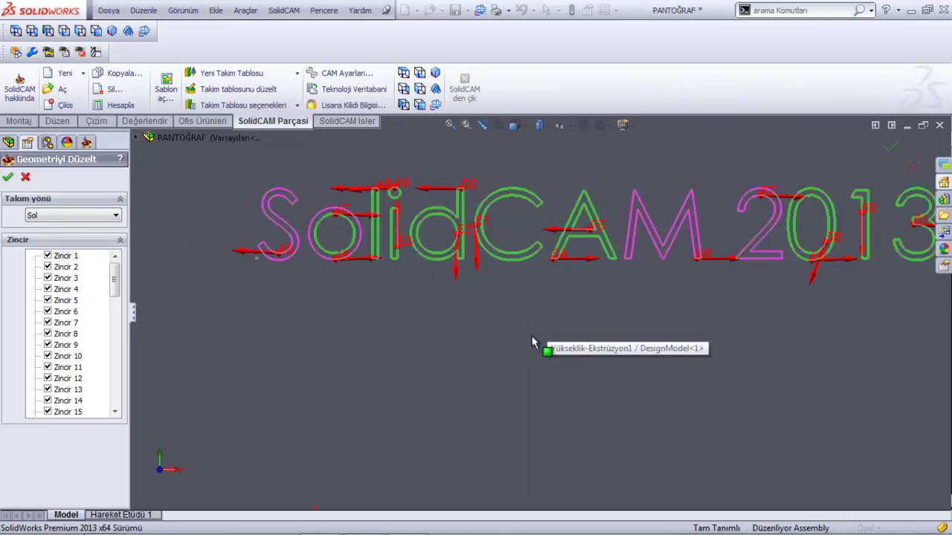
{"action": "left_click", "coordinate": [80, 218]}
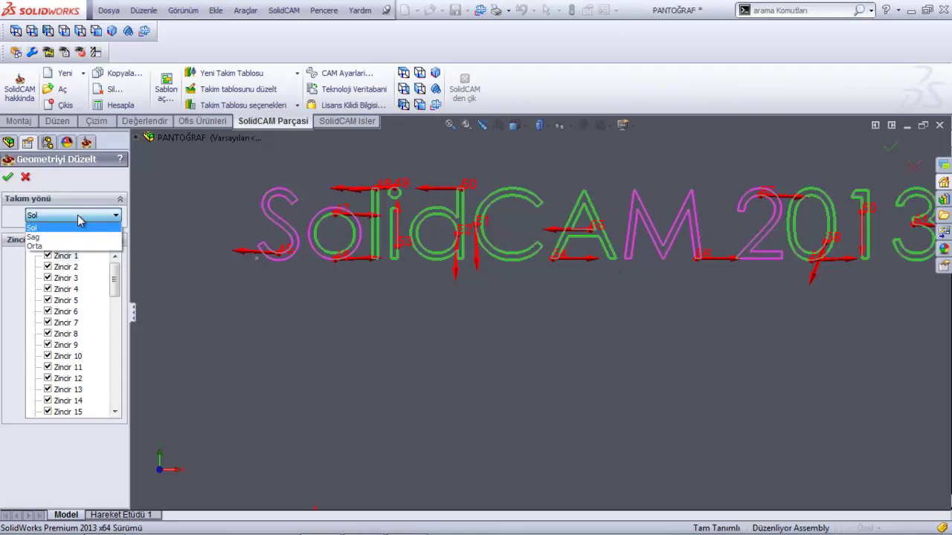
{"action": "left_click", "coordinate": [56, 246]}
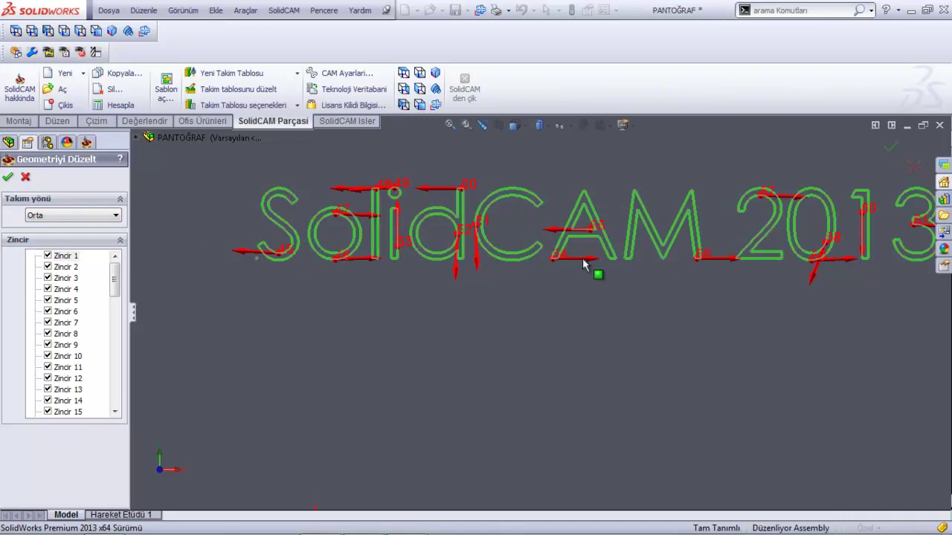
{"action": "left_click_drag", "start_coordinate": [116, 282], "coordinate": [143, 222]}
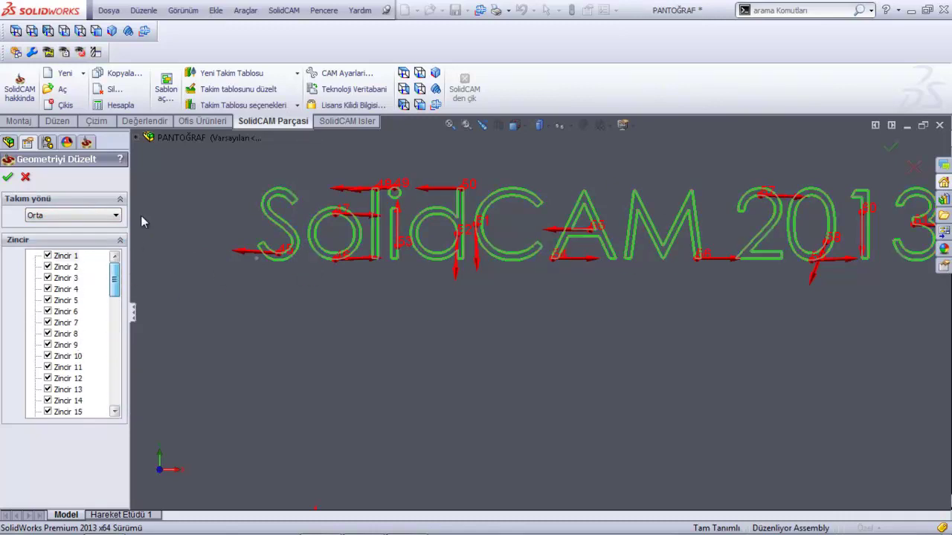
{"action": "left_click", "coordinate": [7, 177]}
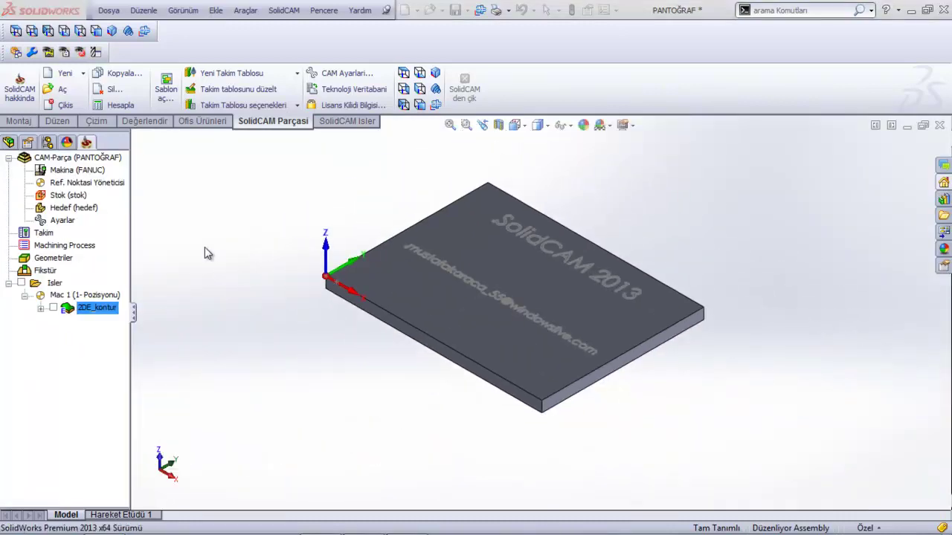
{"action": "mouse_move", "coordinate": [269, 317]}
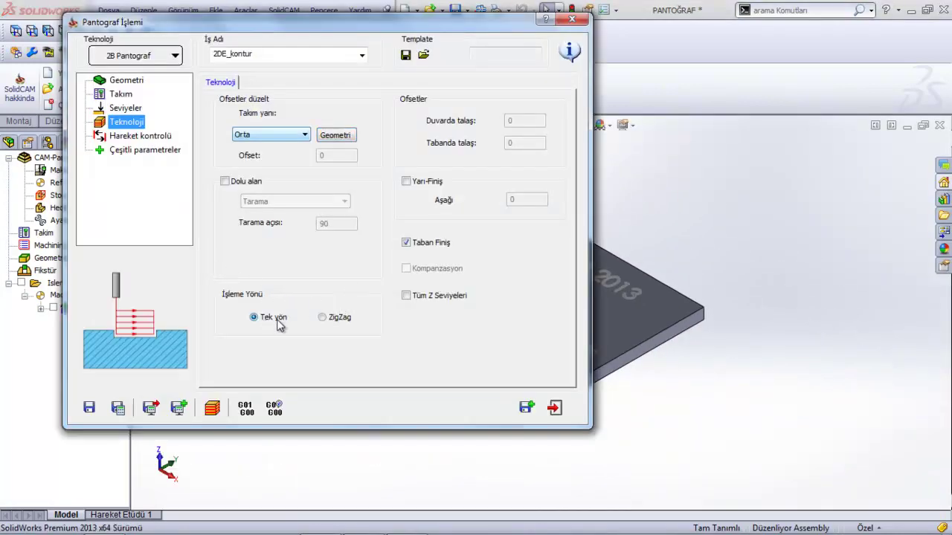
Step: Test-simulate the engraving with ZigZag direction, then revert machining direction to Tek yön
{"action": "left_click", "coordinate": [323, 318]}
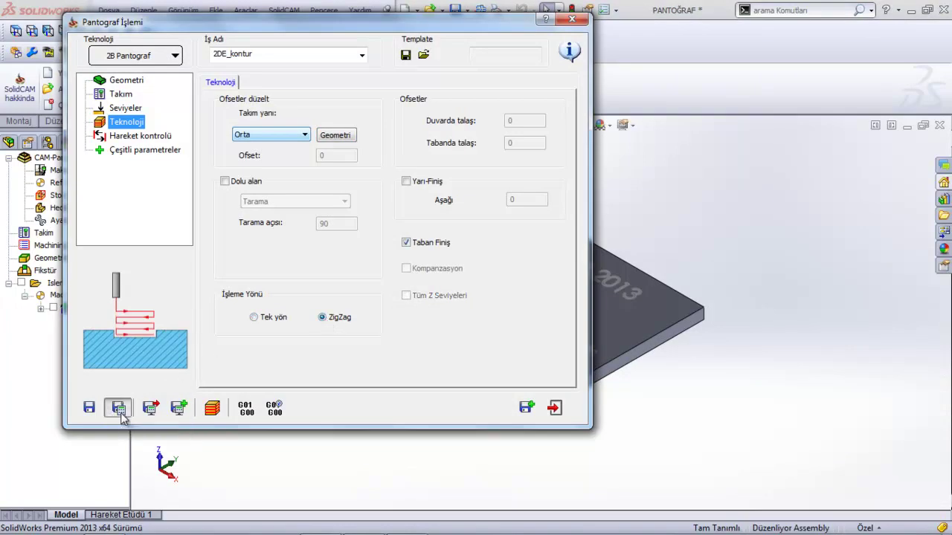
{"action": "left_click", "coordinate": [211, 408]}
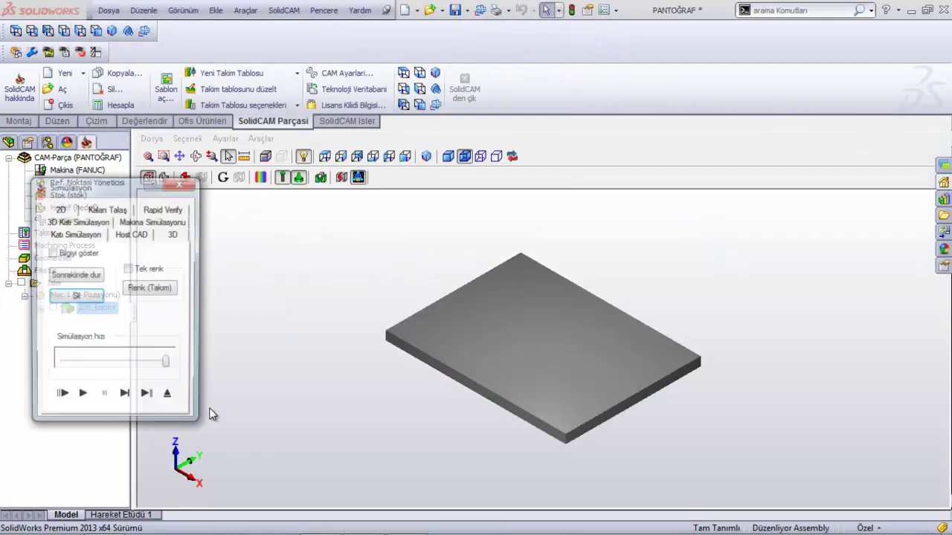
{"action": "left_click", "coordinate": [82, 398]}
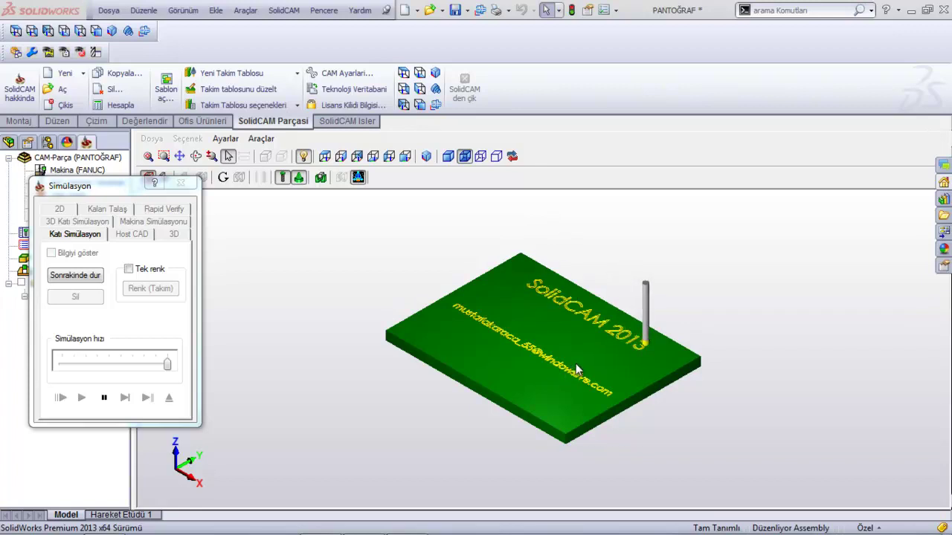
{"action": "left_click", "coordinate": [169, 398]}
{"action": "left_click", "coordinate": [258, 317]}
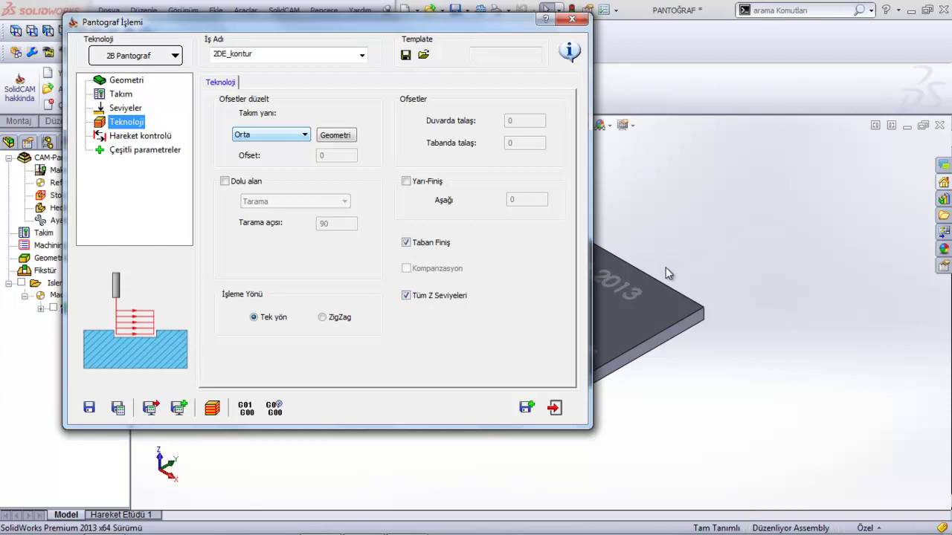
Step: Disable Tüm Z Seviyeleri and floor finishing, then dismiss the error raised on recalculating
{"action": "left_click", "coordinate": [406, 296]}
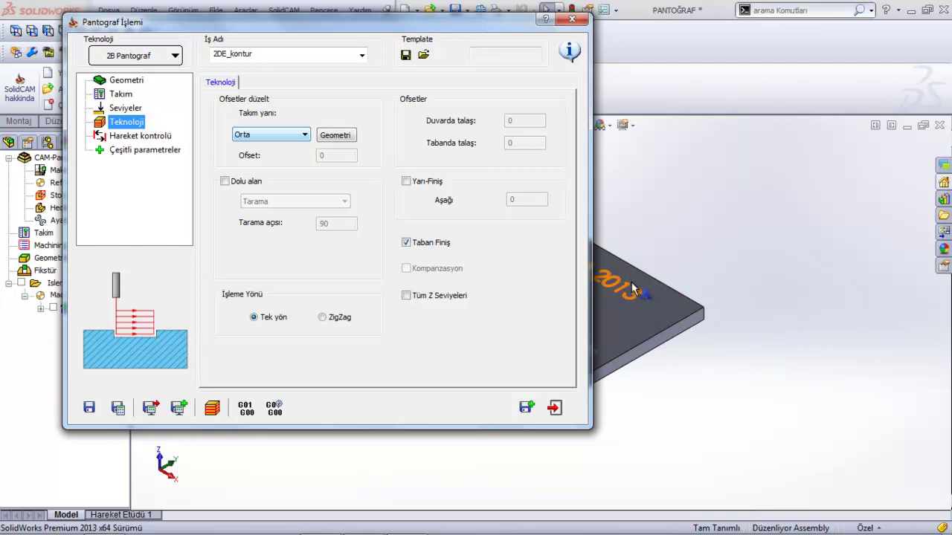
{"action": "left_click", "coordinate": [406, 243]}
{"action": "left_click", "coordinate": [122, 408]}
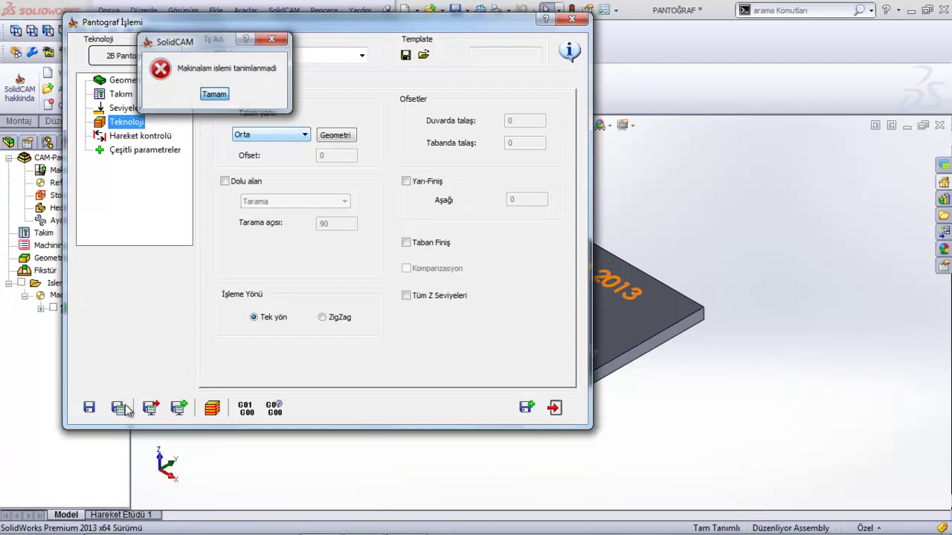
{"action": "left_click", "coordinate": [215, 94]}
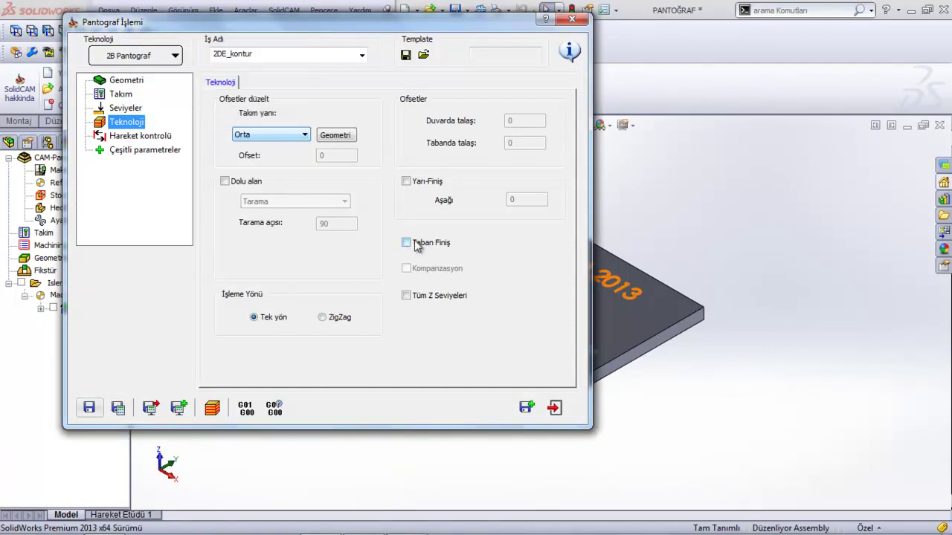
Step: Re-enable floor finish, add semi-finish with 0.1 step down and 0.05 floor offset, and simulate
{"action": "left_click", "coordinate": [406, 243]}
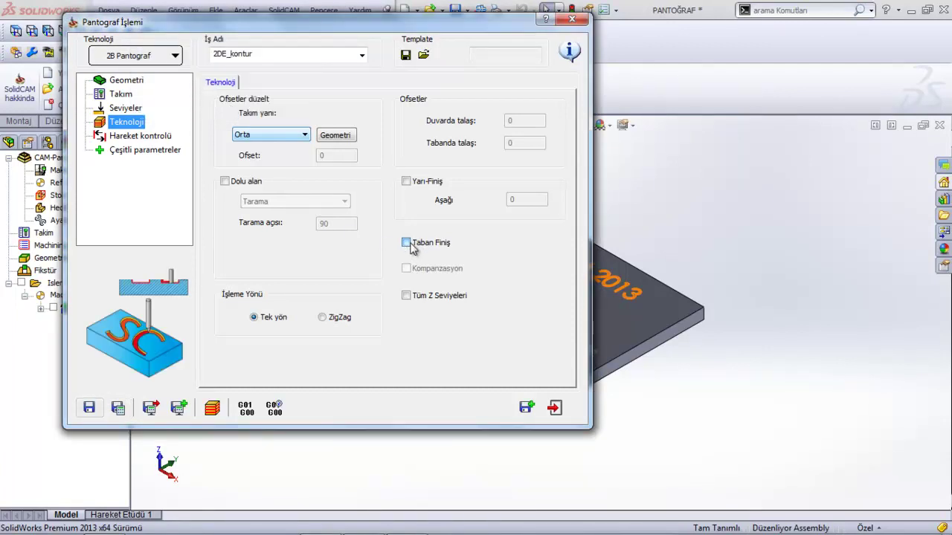
{"action": "left_click", "coordinate": [407, 182]}
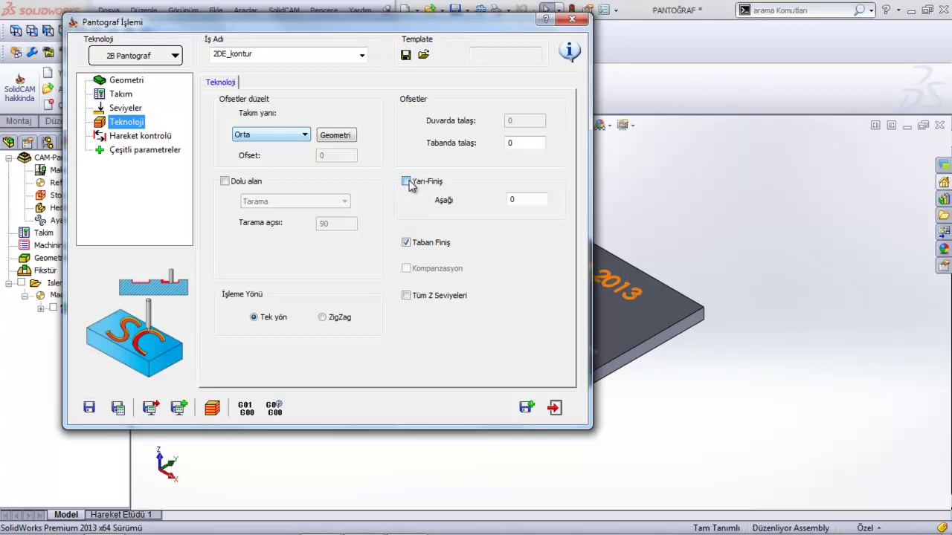
{"action": "left_click", "coordinate": [526, 197]}
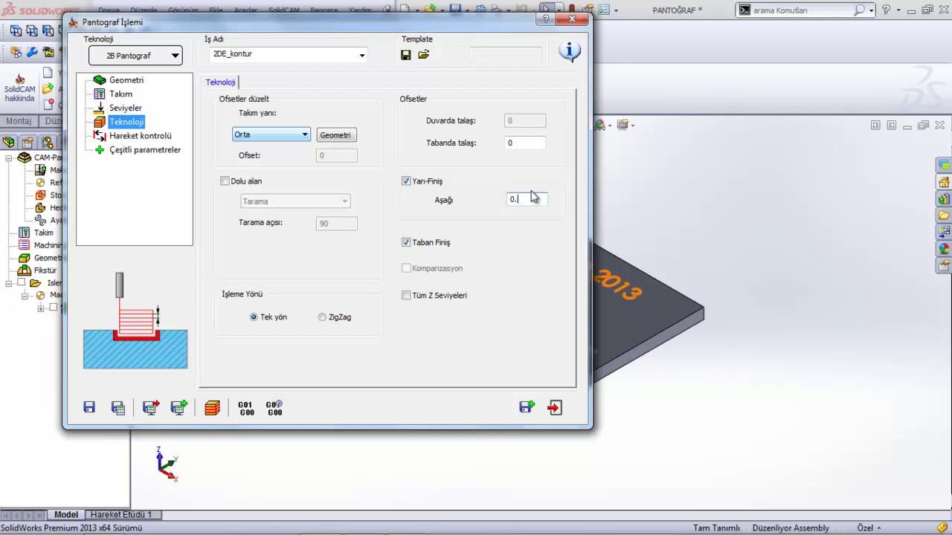
{"action": "left_click", "coordinate": [527, 144]}
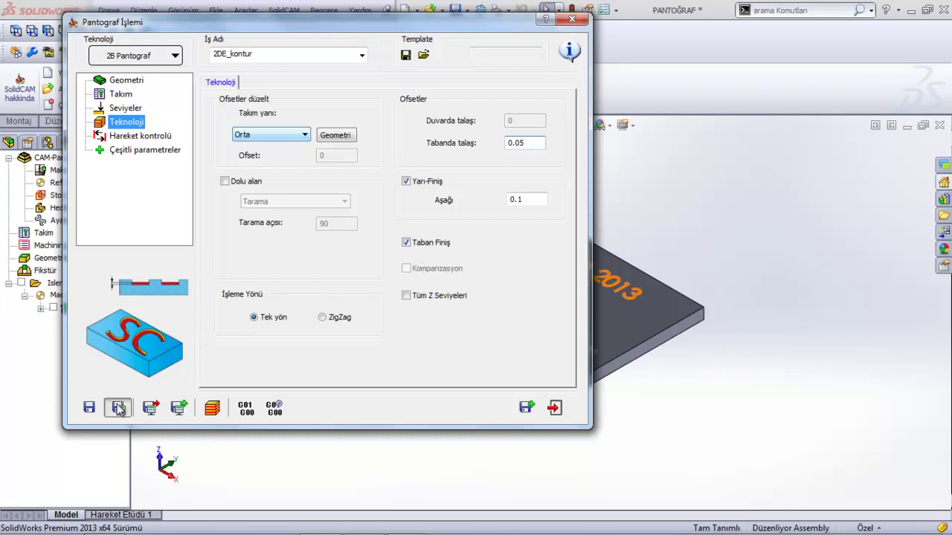
{"action": "left_click", "coordinate": [212, 409]}
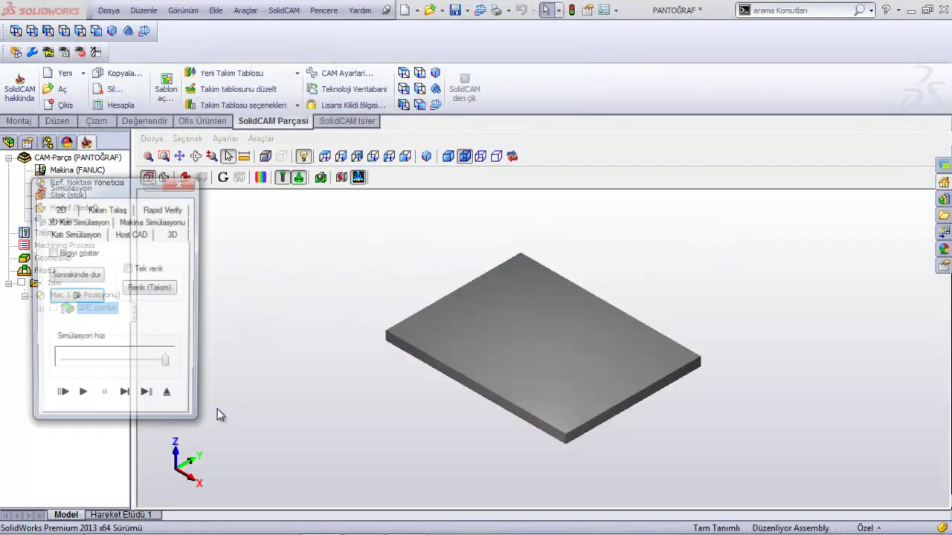
Step: Play the engraving simulation, return to the operation, and turn off Yarı-Finiş
{"action": "left_click", "coordinate": [90, 400]}
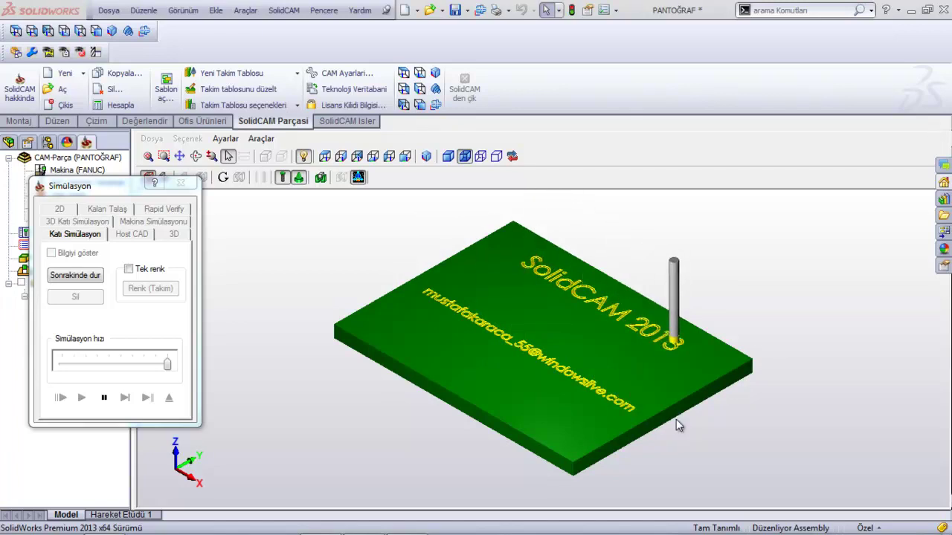
{"action": "left_click", "coordinate": [170, 397]}
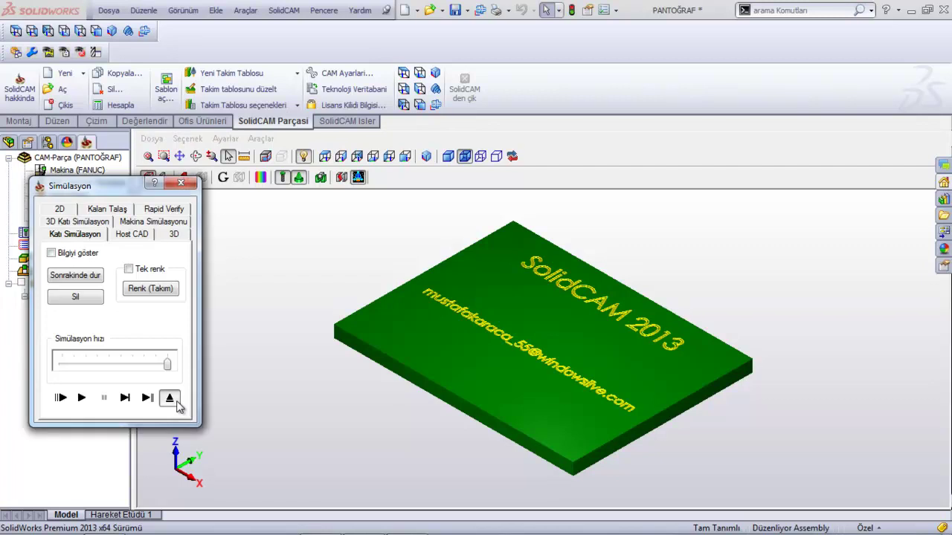
{"action": "left_click", "coordinate": [406, 181]}
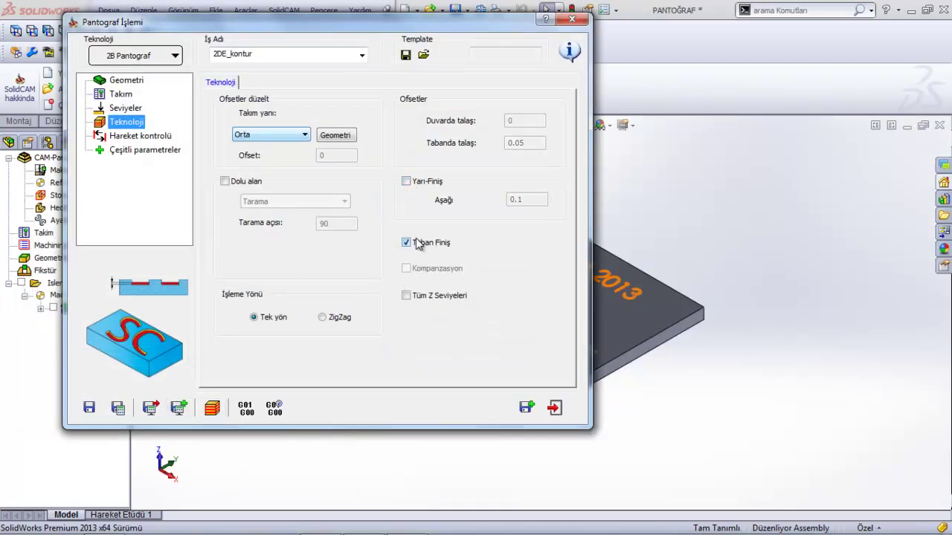
Step: Fill the letters with Kontur passes at 0.5 side step, then save and run the simulation
{"action": "left_click", "coordinate": [224, 182]}
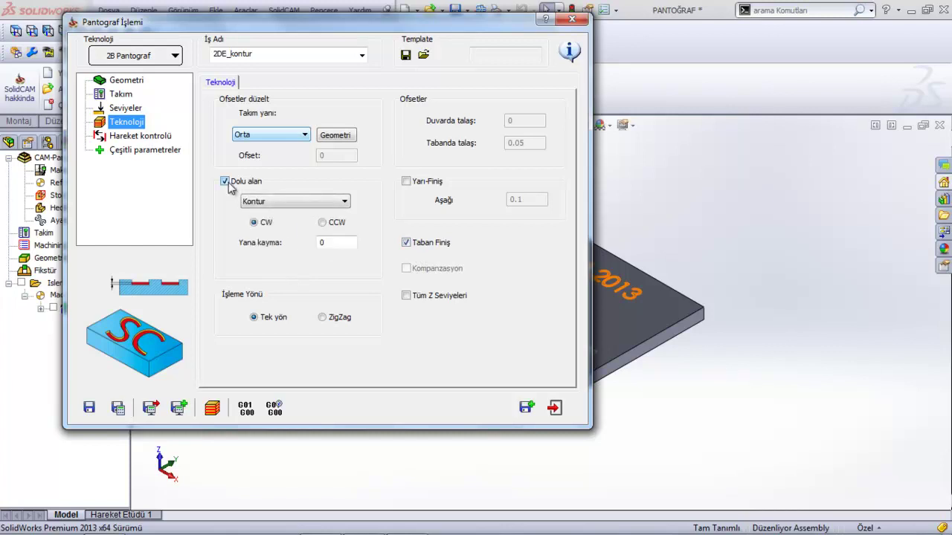
{"action": "left_click", "coordinate": [328, 201]}
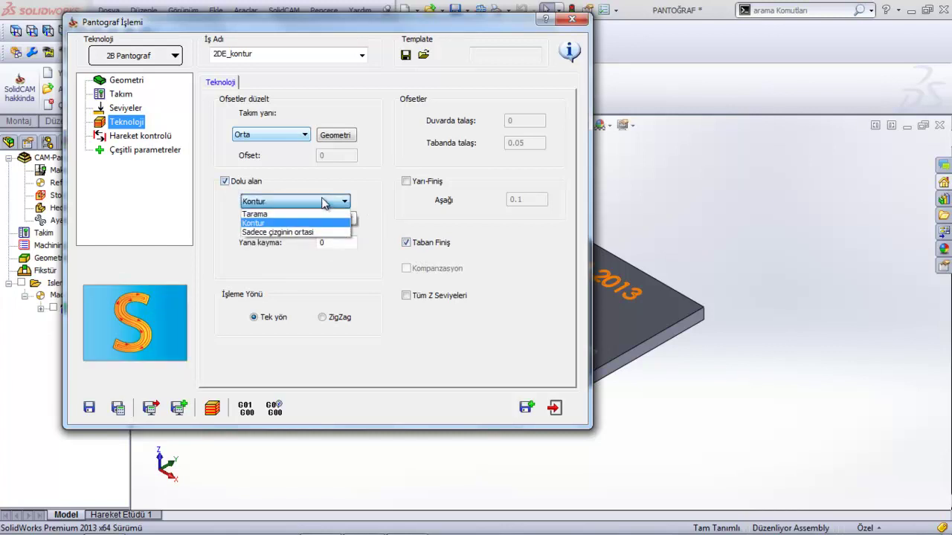
{"action": "left_click", "coordinate": [264, 224]}
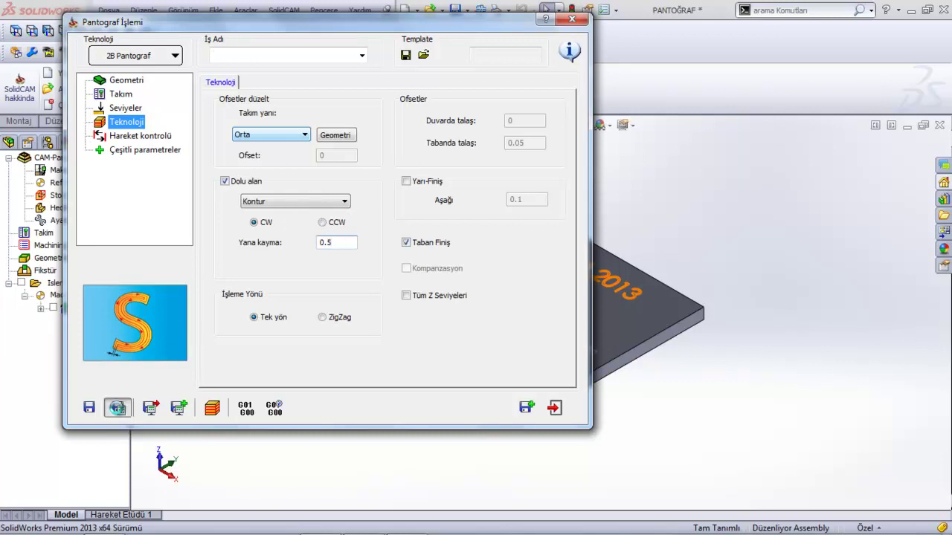
{"action": "left_click", "coordinate": [212, 407]}
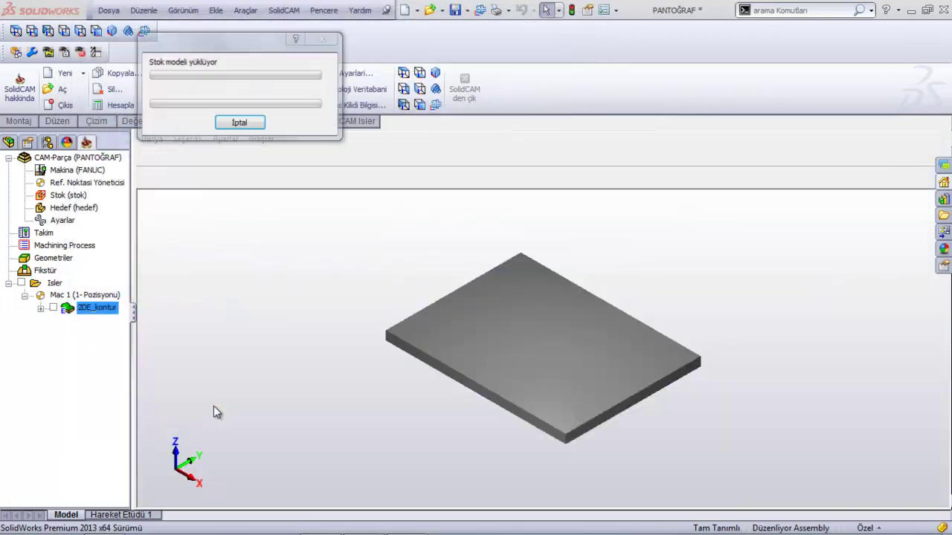
{"action": "left_click", "coordinate": [85, 399]}
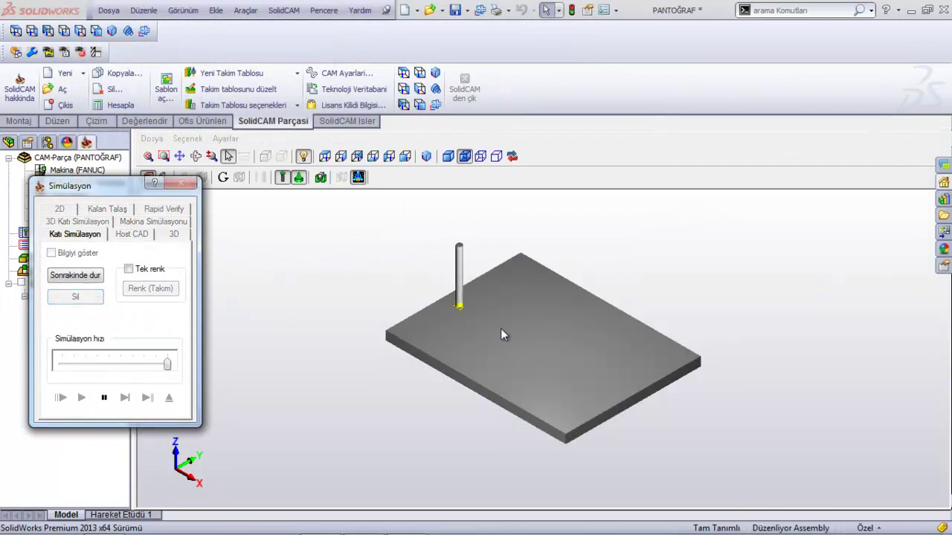
Step: Zoom and orbit the simulated plate to an oblique view showing all the engraved text
{"action": "scroll", "coordinate": [514, 363], "scroll_direction": "up", "scroll_amount": 1}
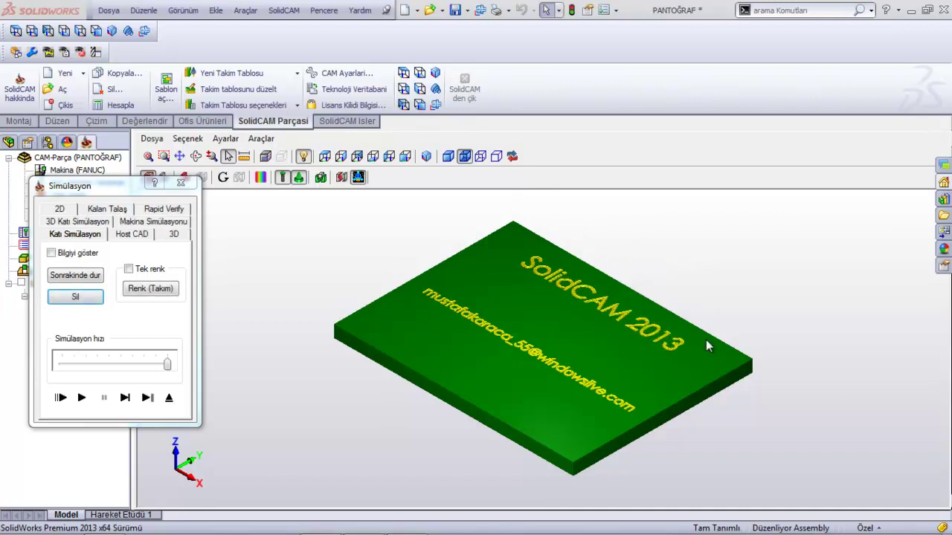
{"action": "scroll", "coordinate": [687, 369], "scroll_direction": "down", "scroll_amount": 4}
{"action": "scroll", "coordinate": [837, 352], "scroll_direction": "down", "scroll_amount": 2}
{"action": "scroll", "coordinate": [827, 291], "scroll_direction": "down", "scroll_amount": 2}
{"action": "scroll", "coordinate": [827, 309], "scroll_direction": "down", "scroll_amount": 2}
{"action": "scroll", "coordinate": [846, 305], "scroll_direction": "down", "scroll_amount": 1}
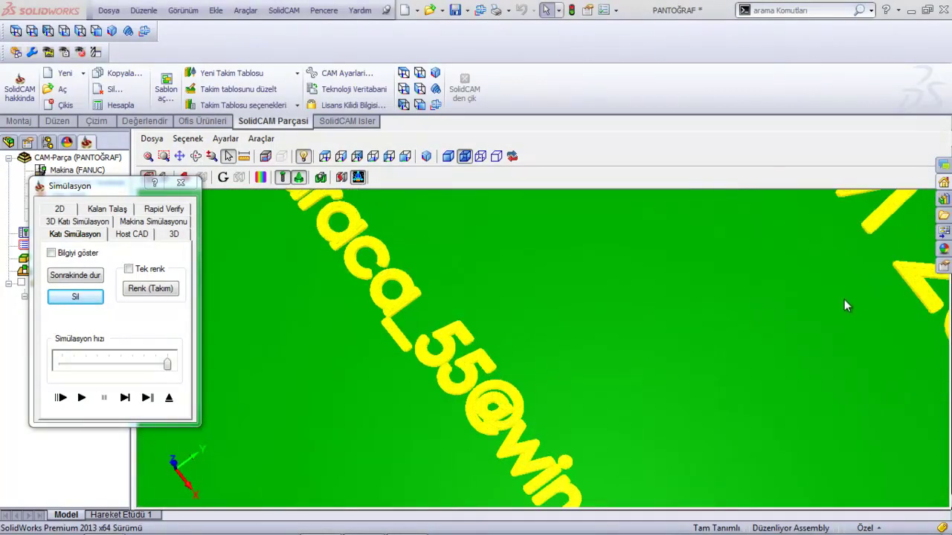
{"action": "middle_click_drag", "start_coordinate": [844, 306], "coordinate": [597, 386]}
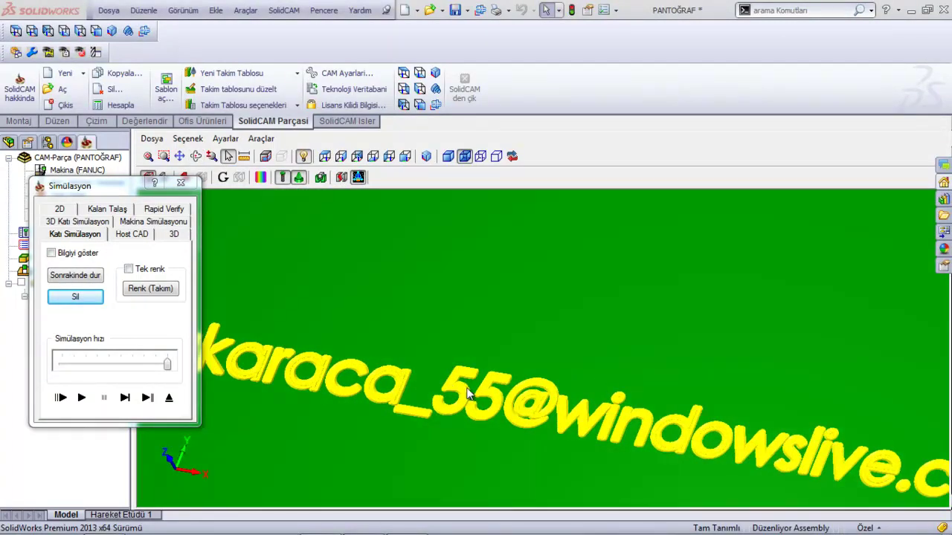
{"action": "scroll", "coordinate": [468, 394], "scroll_direction": "down", "scroll_amount": 1}
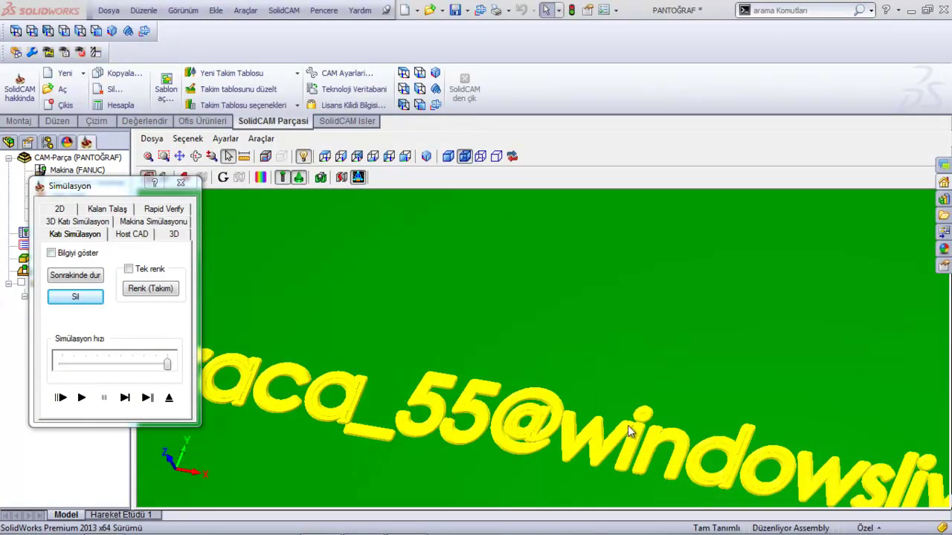
{"action": "scroll", "coordinate": [627, 428], "scroll_direction": "up", "scroll_amount": 1}
{"action": "scroll", "coordinate": [622, 439], "scroll_direction": "up", "scroll_amount": 1}
{"action": "scroll", "coordinate": [520, 402], "scroll_direction": "up", "scroll_amount": 3}
{"action": "mouse_move", "coordinate": [475, 384]}
{"action": "middle_mouse_down"}
{"action": "mouse_move", "coordinate": [506, 345]}
{"action": "mouse_move", "coordinate": [484, 364]}
{"action": "mouse_move", "coordinate": [493, 416]}
{"action": "mouse_move", "coordinate": [485, 395]}
{"action": "middle_mouse_up"}
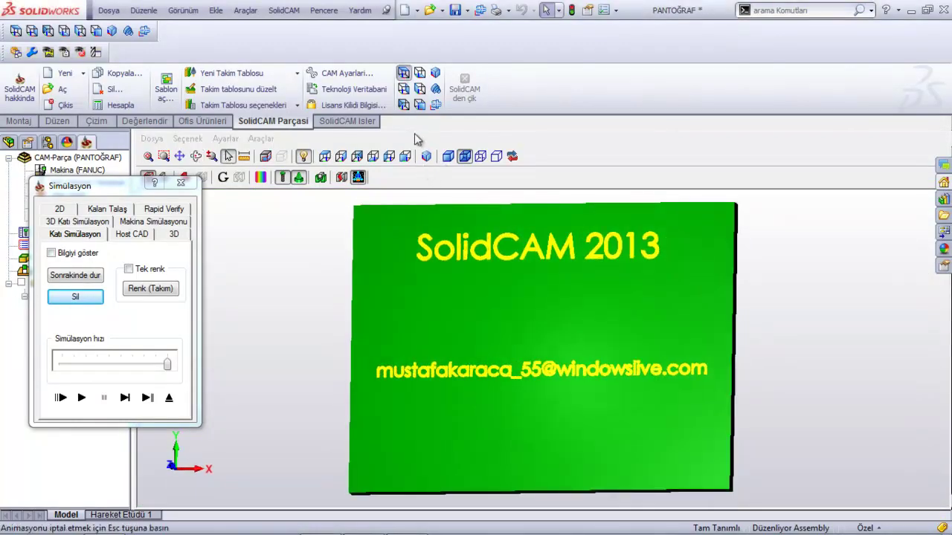
{"action": "scroll", "coordinate": [521, 300], "scroll_direction": "down", "scroll_amount": 2}
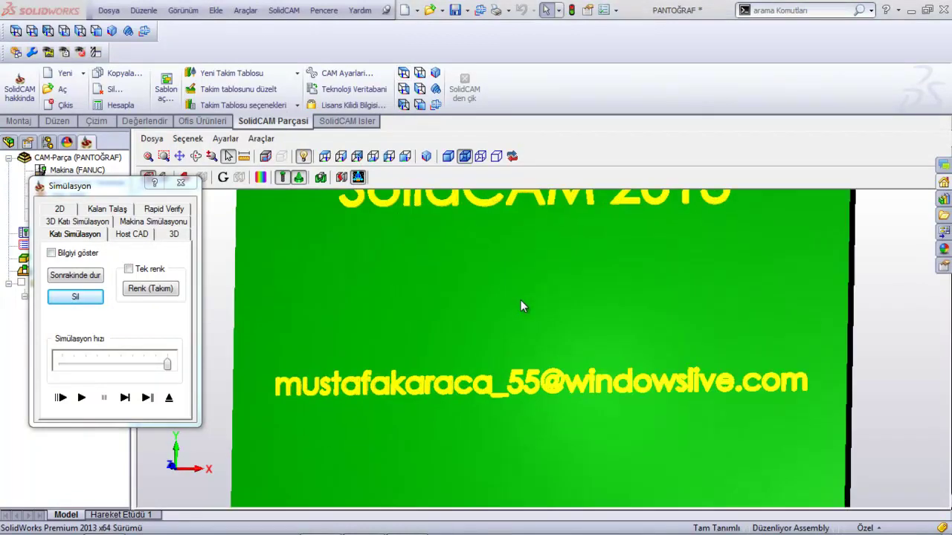
{"action": "scroll", "coordinate": [513, 297], "scroll_direction": "down", "scroll_amount": 1}
{"action": "scroll", "coordinate": [510, 296], "scroll_direction": "down", "scroll_amount": 2}
{"action": "scroll", "coordinate": [541, 429], "scroll_direction": "down", "scroll_amount": 2}
{"action": "scroll", "coordinate": [536, 459], "scroll_direction": "down", "scroll_amount": 2}
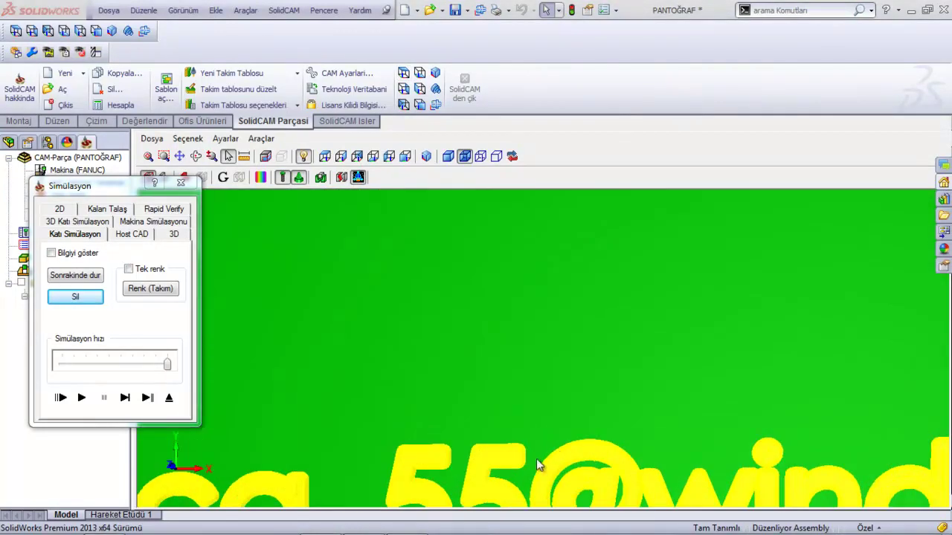
Step: Pan and zoom in on the large CAM 2 letters of the upper line, then exit the simulation
{"action": "left_click", "coordinate": [179, 156]}
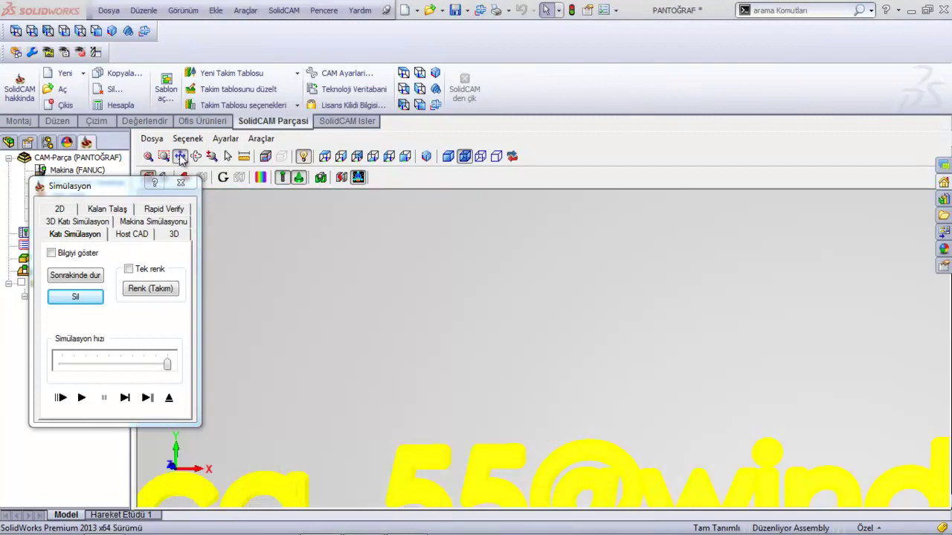
{"action": "left_click_drag", "start_coordinate": [457, 374], "coordinate": [460, 461]}
{"action": "left_click_drag", "start_coordinate": [464, 298], "coordinate": [451, 460]}
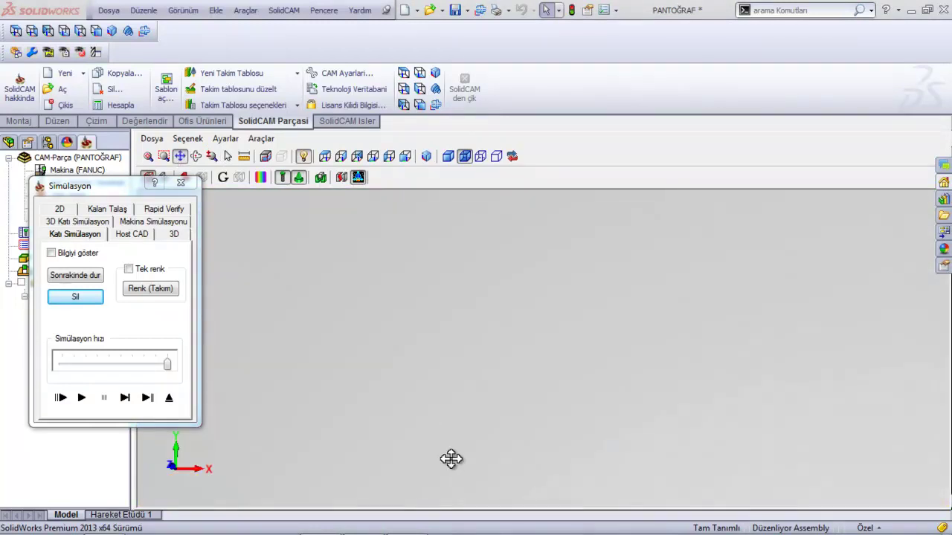
{"action": "left_click_drag", "start_coordinate": [445, 287], "coordinate": [434, 456]}
{"action": "left_click_drag", "start_coordinate": [431, 274], "coordinate": [451, 466]}
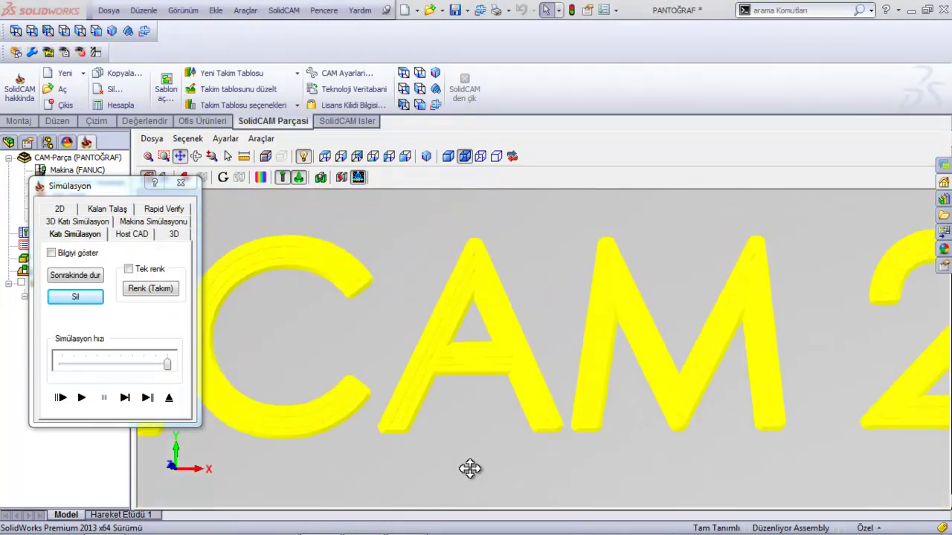
{"action": "scroll", "coordinate": [476, 324], "scroll_direction": "up", "scroll_amount": 2}
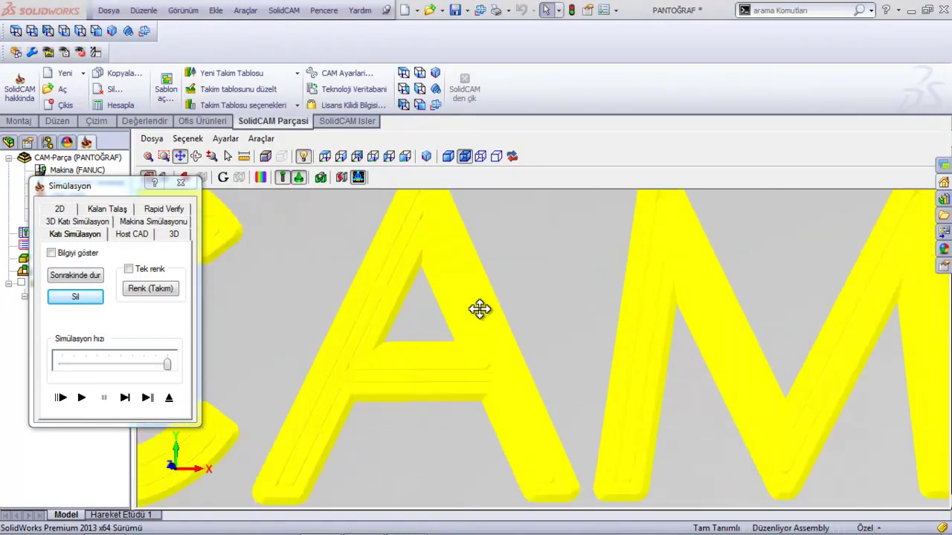
{"action": "scroll", "coordinate": [472, 303], "scroll_direction": "up", "scroll_amount": 2}
{"action": "scroll", "coordinate": [446, 317], "scroll_direction": "down", "scroll_amount": 1}
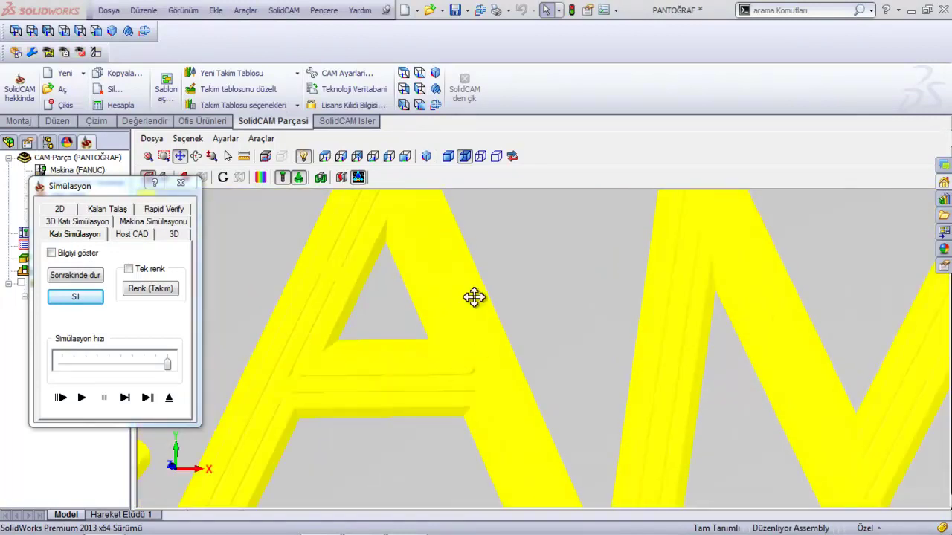
{"action": "scroll", "coordinate": [402, 365], "scroll_direction": "down", "scroll_amount": 3}
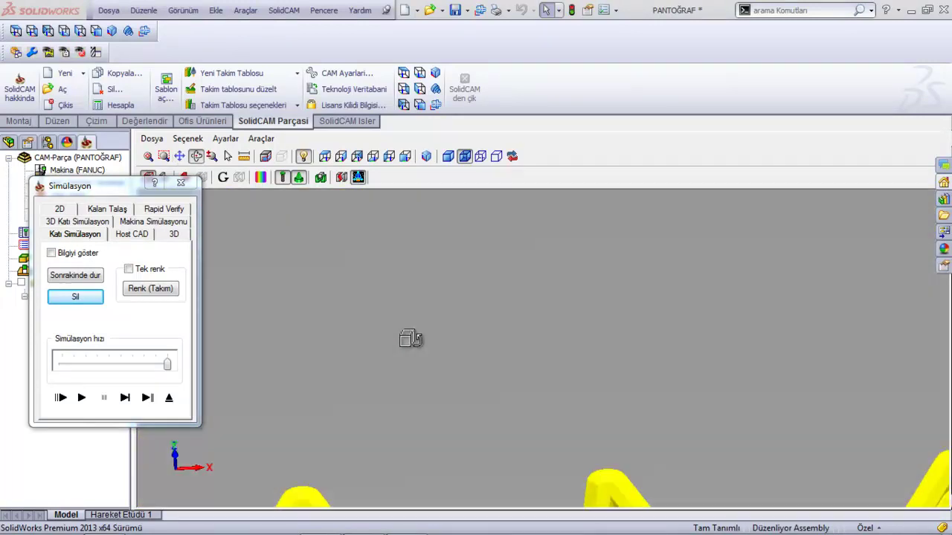
{"action": "scroll", "coordinate": [410, 335], "scroll_direction": "down", "scroll_amount": 2}
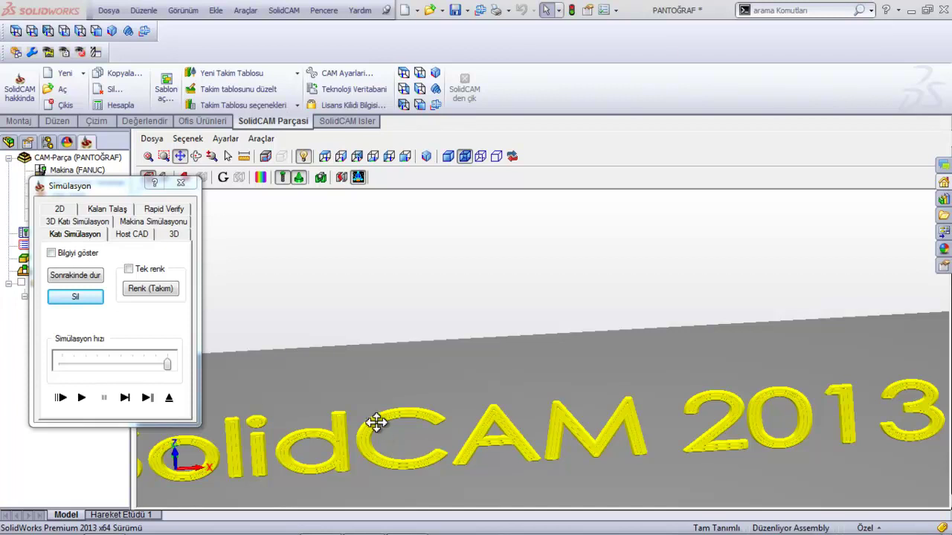
{"action": "left_click", "coordinate": [171, 398]}
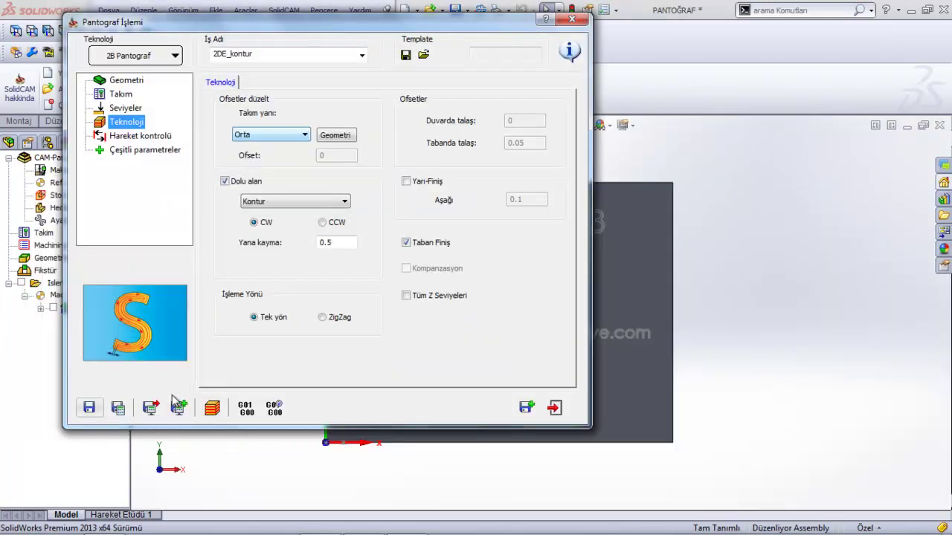
Step: Turn off Dolu alan area fill in 2DE_kontur and run its solid simulation again
{"action": "left_click", "coordinate": [225, 182]}
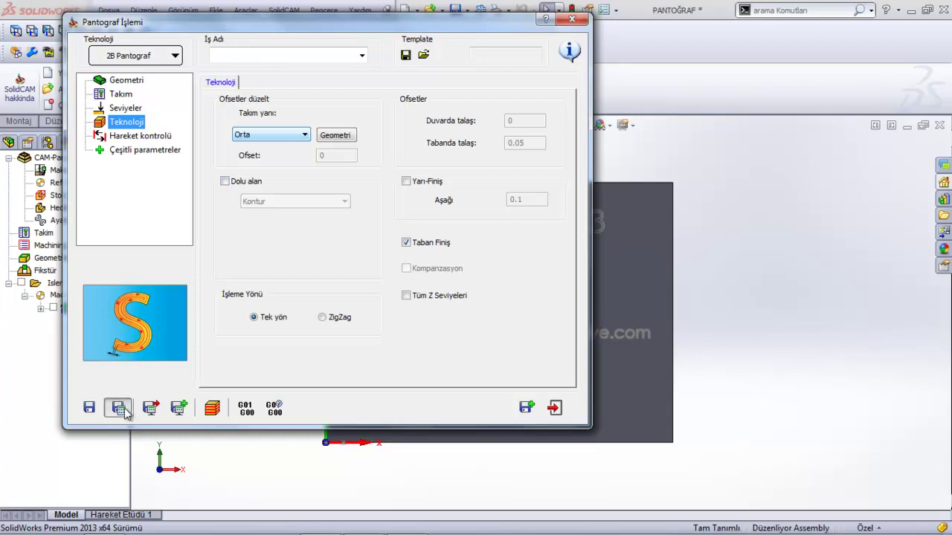
{"action": "left_click", "coordinate": [211, 409]}
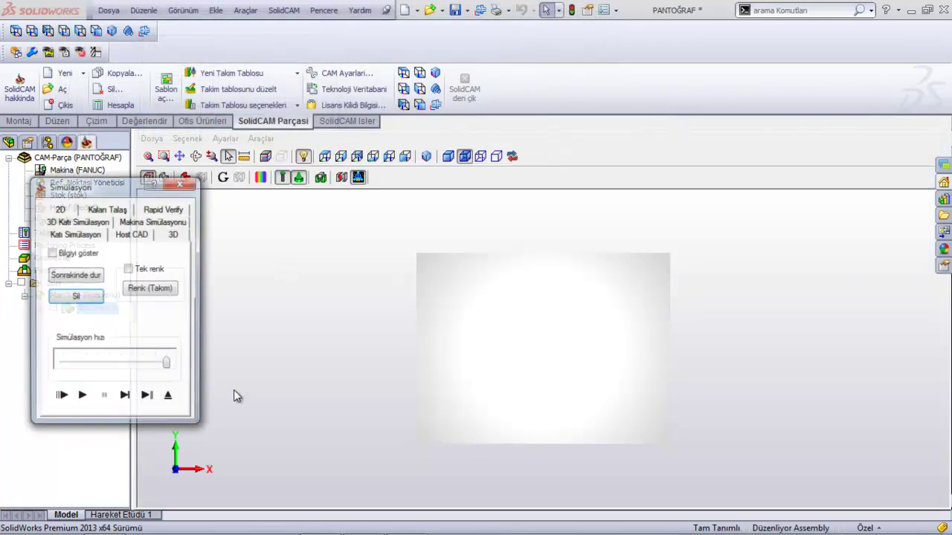
{"action": "left_click", "coordinate": [82, 398]}
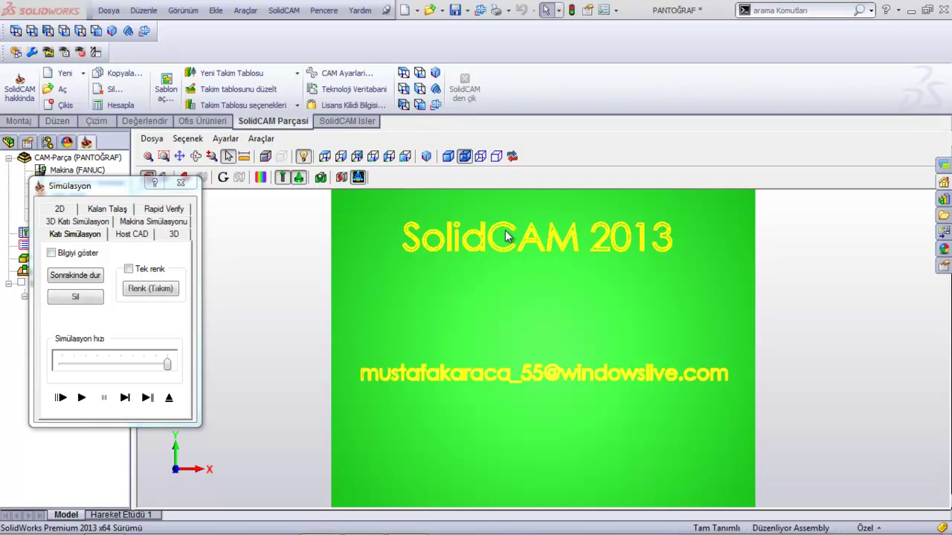
Step: Pan and zoom to inspect the SolidCAM 2013 outline grooves, including the full CAM 20 letters
{"action": "scroll", "coordinate": [516, 235], "scroll_direction": "up", "scroll_amount": 3}
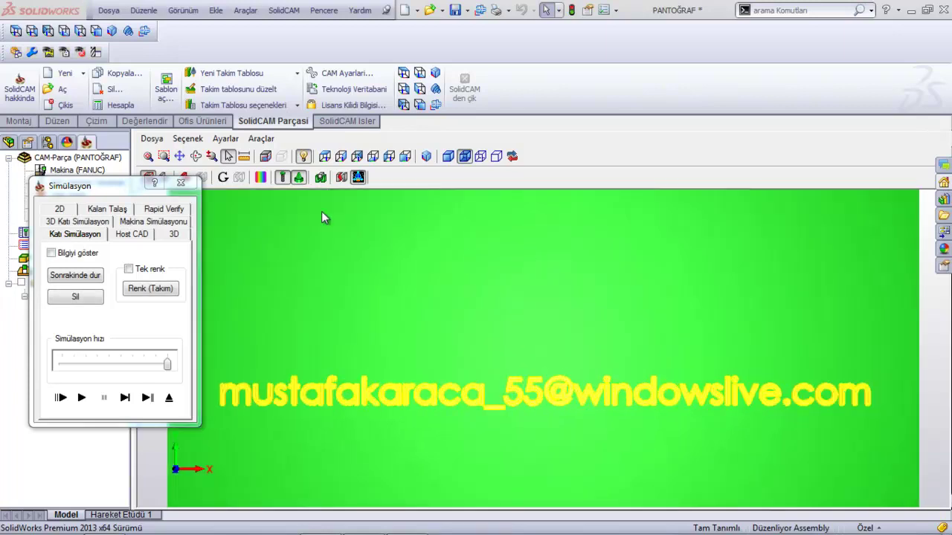
{"action": "left_click", "coordinate": [180, 156]}
{"action": "left_click_drag", "start_coordinate": [493, 226], "coordinate": [451, 444]}
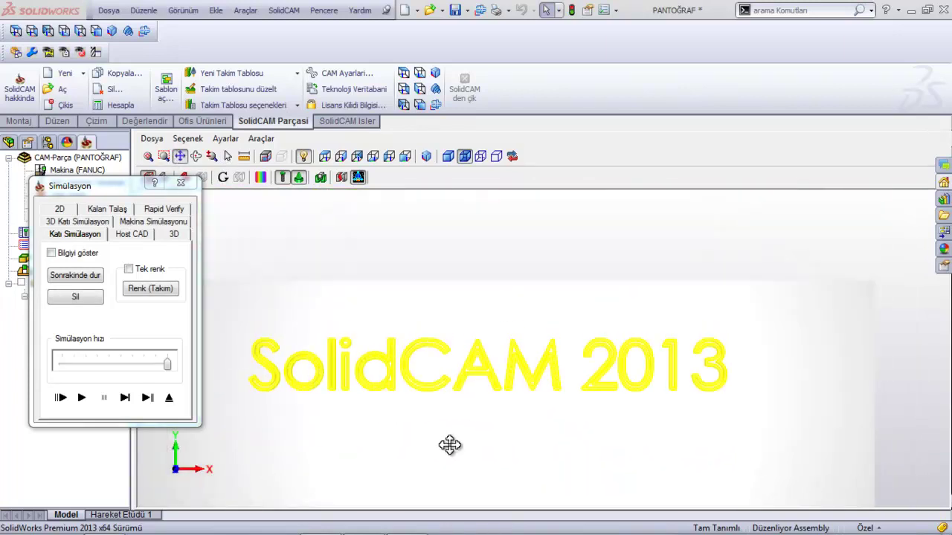
{"action": "scroll", "coordinate": [423, 389], "scroll_direction": "up", "scroll_amount": 3}
{"action": "scroll", "coordinate": [418, 408], "scroll_direction": "up", "scroll_amount": 1}
{"action": "scroll", "coordinate": [425, 439], "scroll_direction": "down", "scroll_amount": 1}
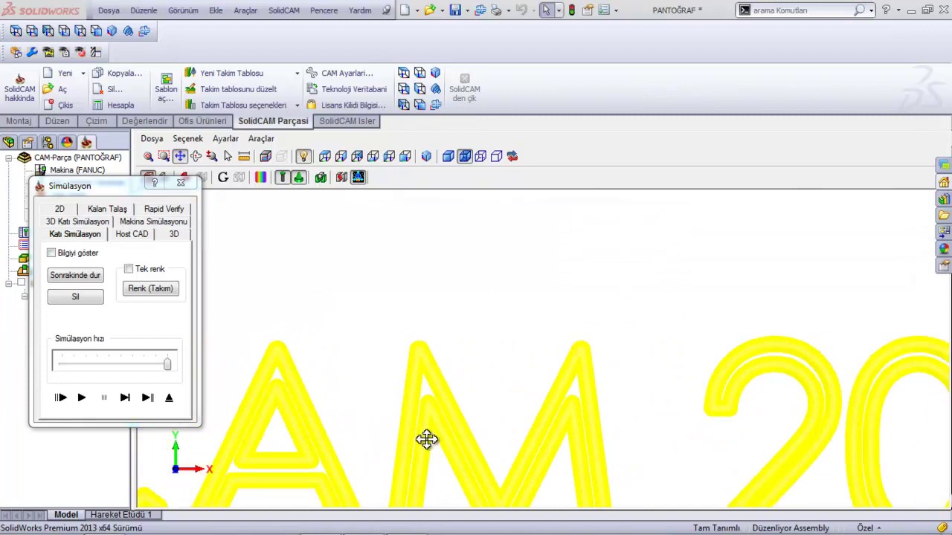
{"action": "scroll", "coordinate": [424, 439], "scroll_direction": "down", "scroll_amount": 1}
{"action": "scroll", "coordinate": [563, 440], "scroll_direction": "up", "scroll_amount": 1}
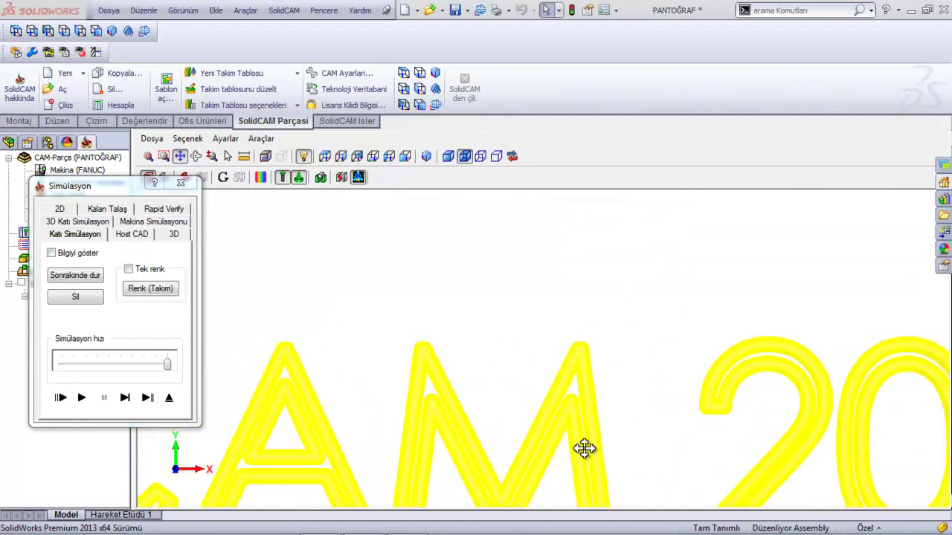
{"action": "left_click_drag", "start_coordinate": [582, 447], "coordinate": [588, 346]}
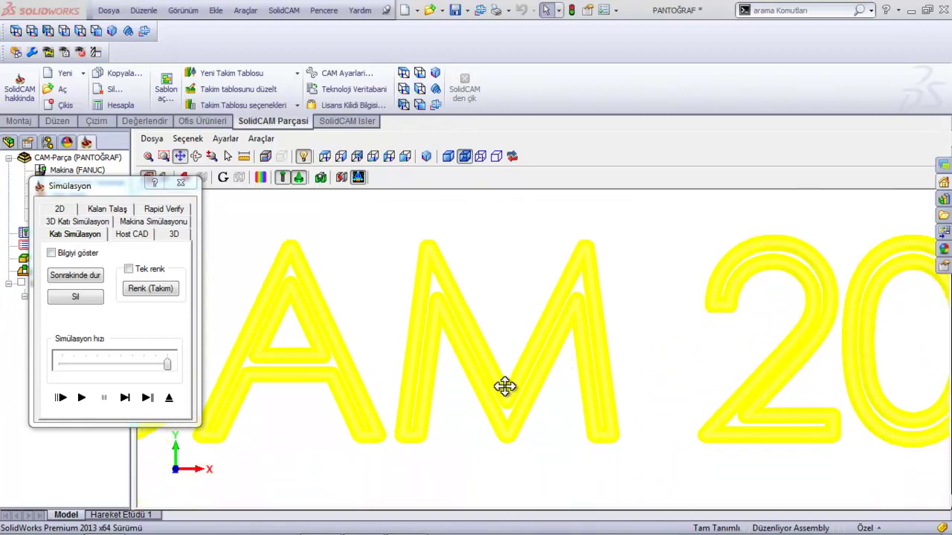
Step: Exit the simulation, review motion control, levels and tool pages (XY 100, Z 33, 1000 rpm), then save
{"action": "left_click", "coordinate": [169, 399]}
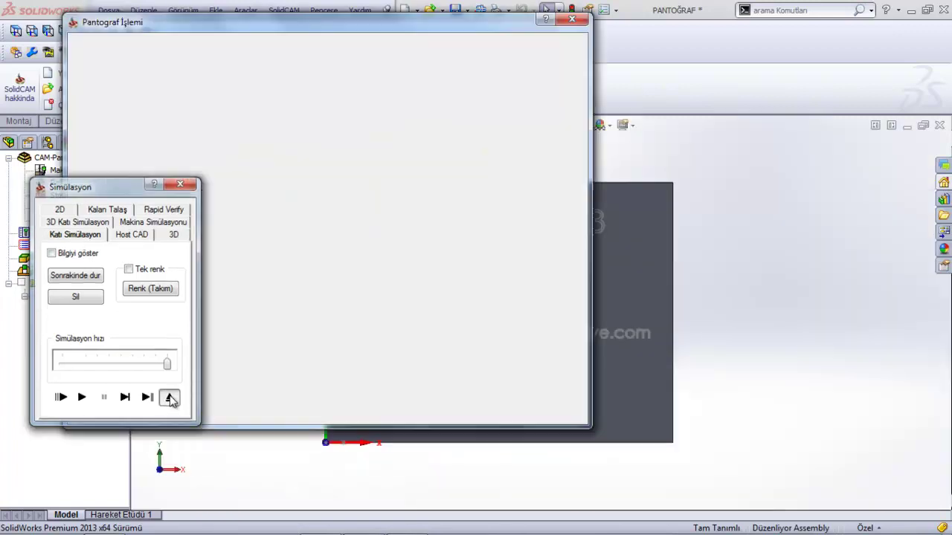
{"action": "left_click", "coordinate": [128, 136]}
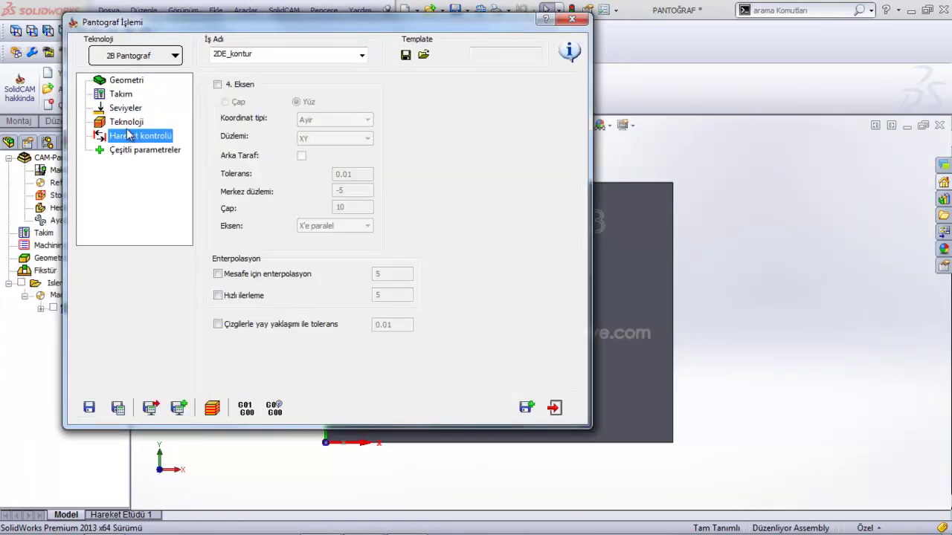
{"action": "left_click", "coordinate": [127, 122]}
{"action": "left_click", "coordinate": [125, 109]}
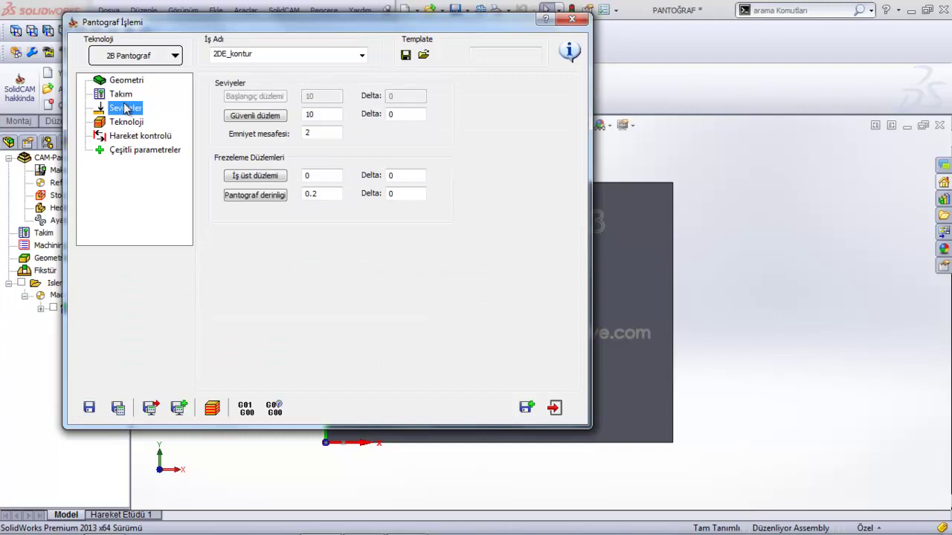
{"action": "left_click", "coordinate": [121, 94]}
{"action": "left_click", "coordinate": [555, 410]}
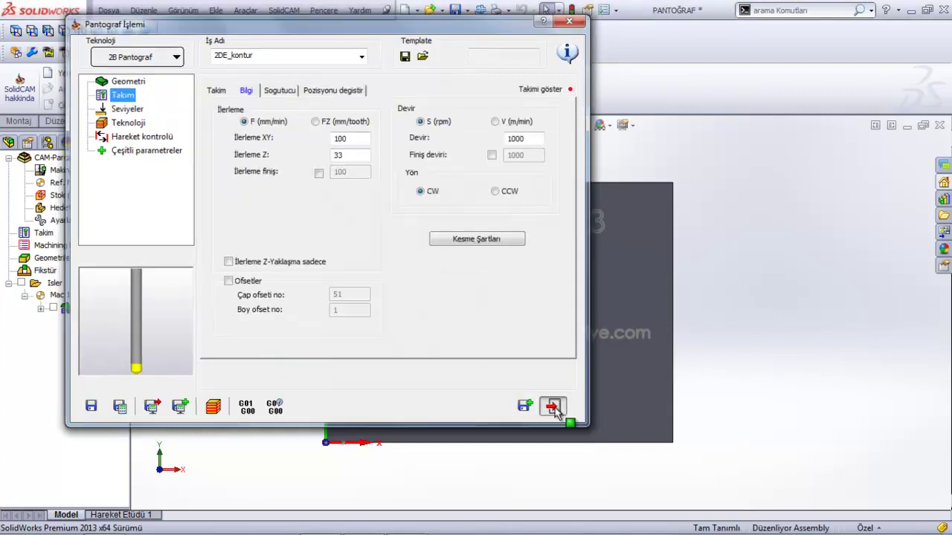
Step: Calculate 2DE_kontur and generate all its G-code into the file örnek
{"action": "right_click", "coordinate": [101, 311]}
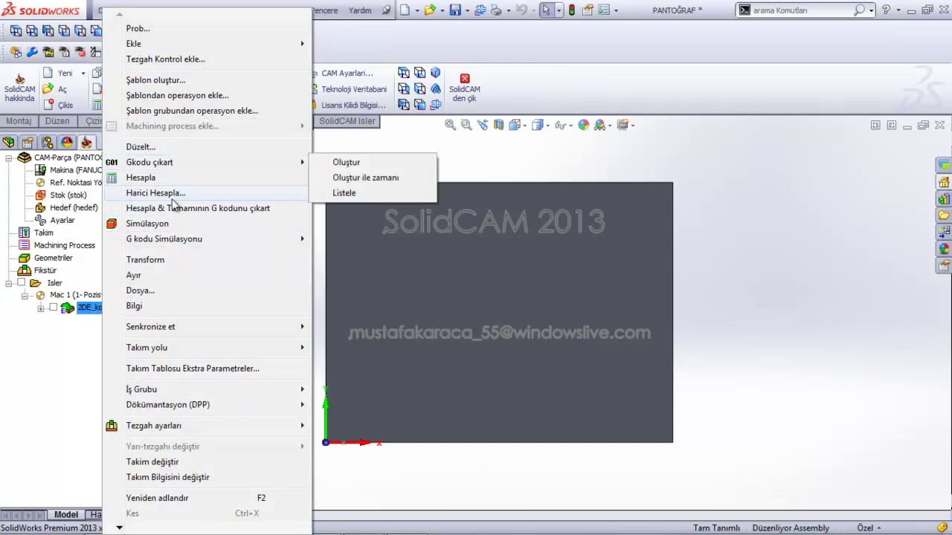
{"action": "left_click", "coordinate": [192, 211]}
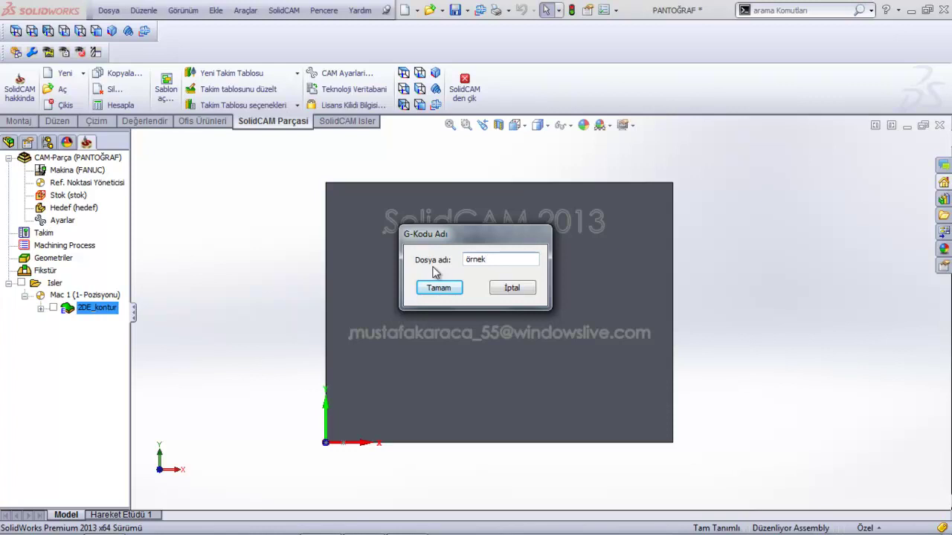
{"action": "key", "text": "Return"}
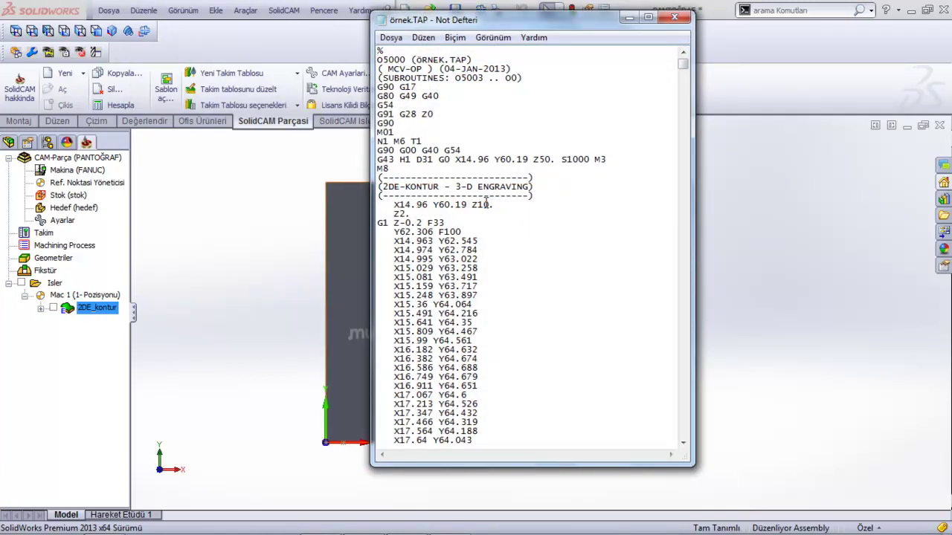
Step: Scroll the örnek.TAP G-code down to its closing M30 line and close Notepad
{"action": "scroll", "coordinate": [470, 240], "scroll_direction": "down", "scroll_amount": 1}
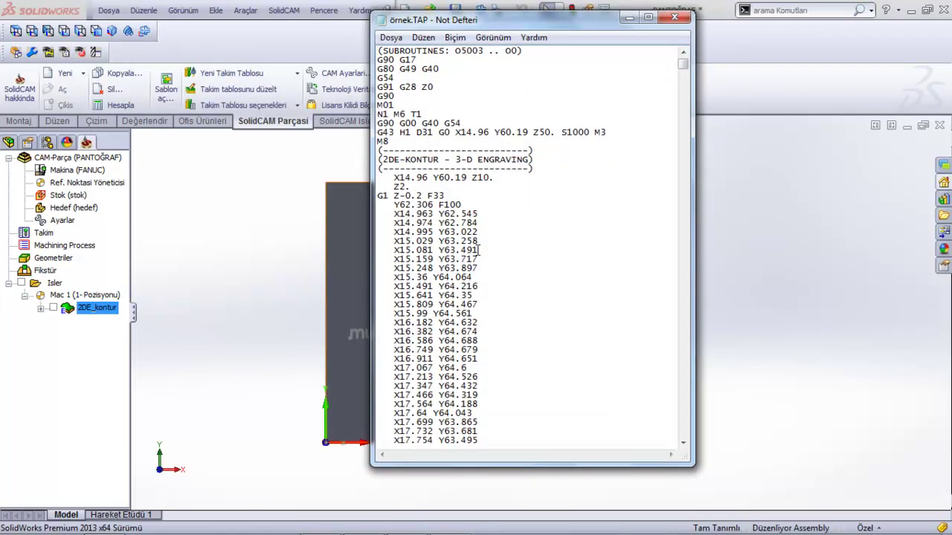
{"action": "scroll", "coordinate": [484, 261], "scroll_direction": "down", "scroll_amount": 6}
{"action": "scroll", "coordinate": [499, 273], "scroll_direction": "down", "scroll_amount": 7}
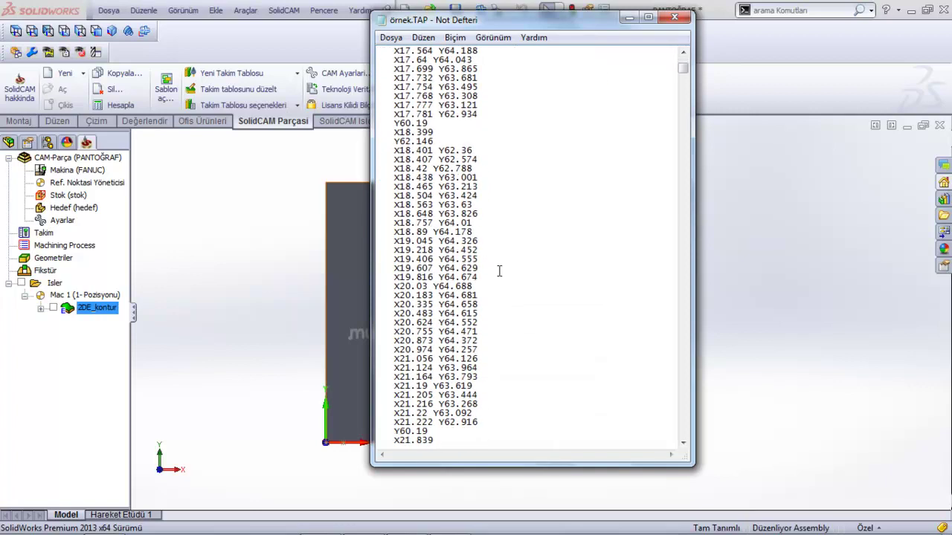
{"action": "scroll", "coordinate": [499, 272], "scroll_direction": "down", "scroll_amount": 5}
{"action": "mouse_move", "coordinate": [684, 74]}
{"action": "left_mouse_down"}
{"action": "mouse_move", "coordinate": [685, 302]}
{"action": "mouse_move", "coordinate": [713, 409]}
{"action": "mouse_move", "coordinate": [716, 443]}
{"action": "mouse_move", "coordinate": [708, 441]}
{"action": "left_mouse_up"}
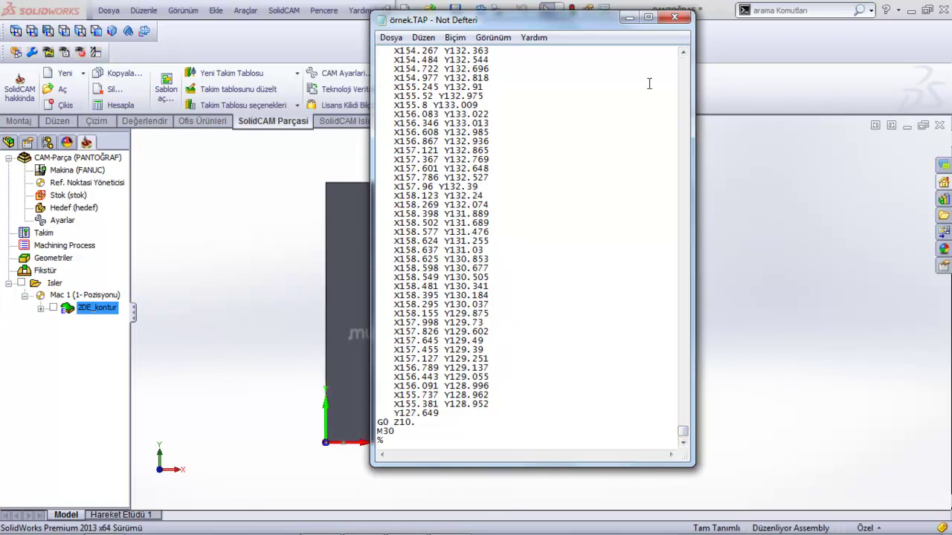
{"action": "left_click", "coordinate": [674, 18]}
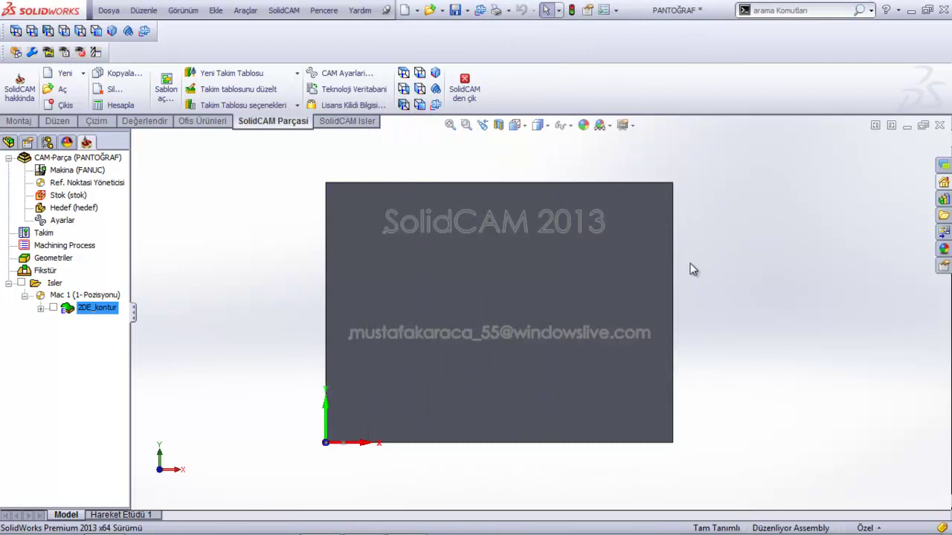